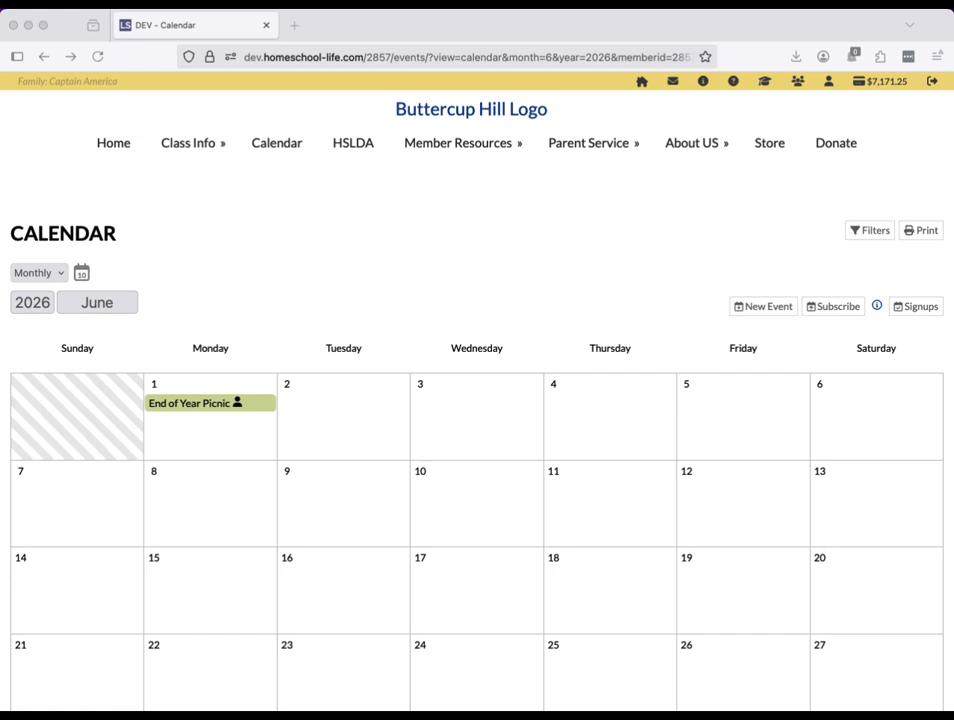
Step: Start a new calendar event titled "End of Year Picnic" in the Family Fun Activities category, dated 06/01/2026
left_click(767, 308)
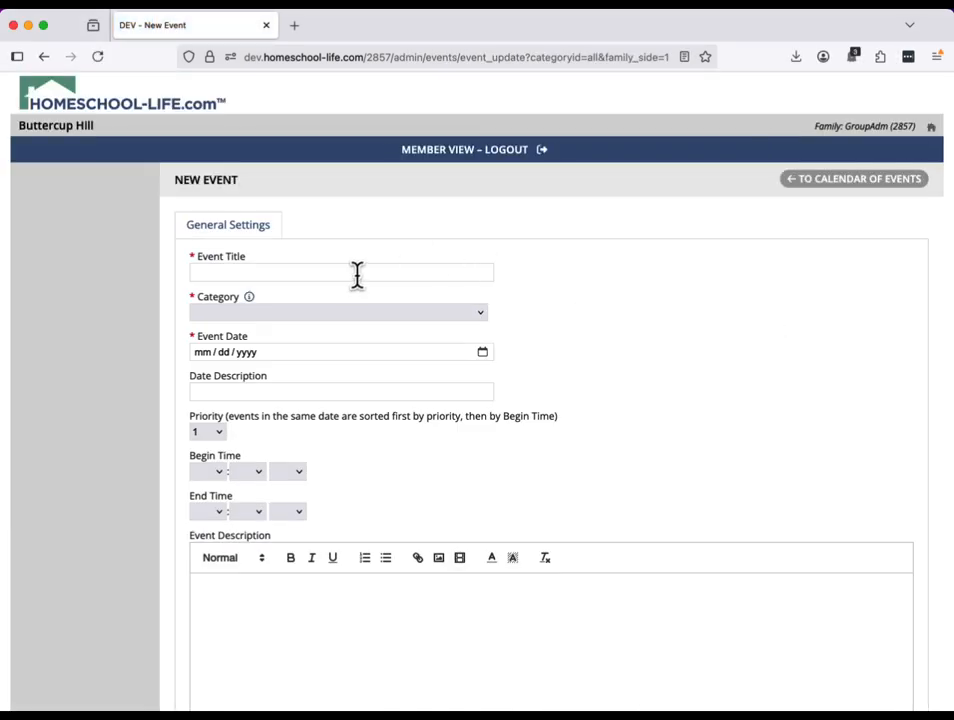
left_click(357, 273)
type("E")
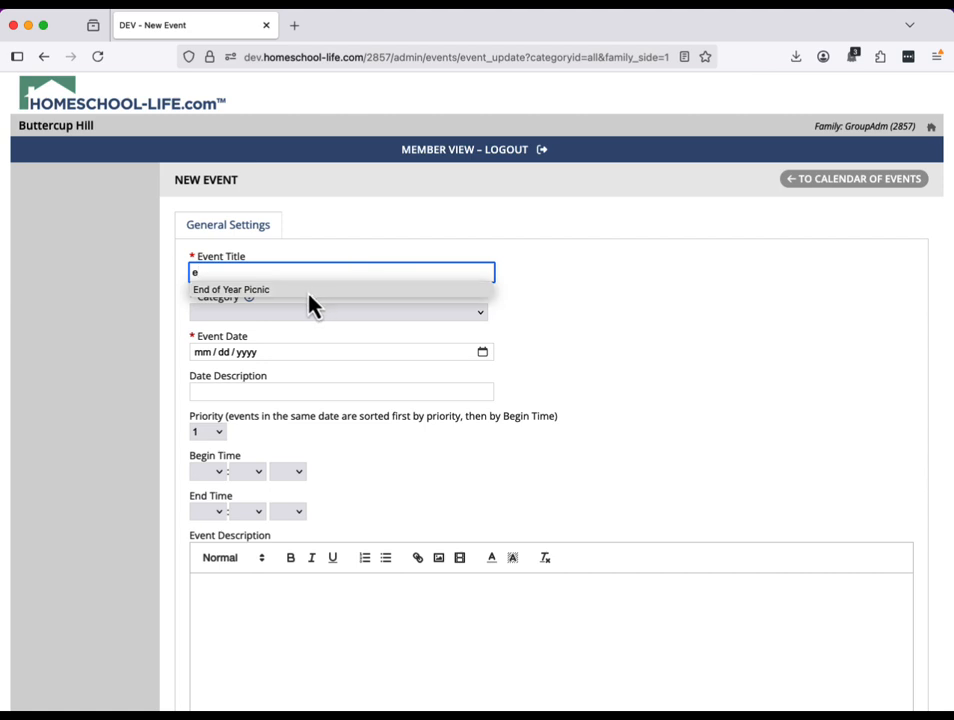
left_click(309, 292)
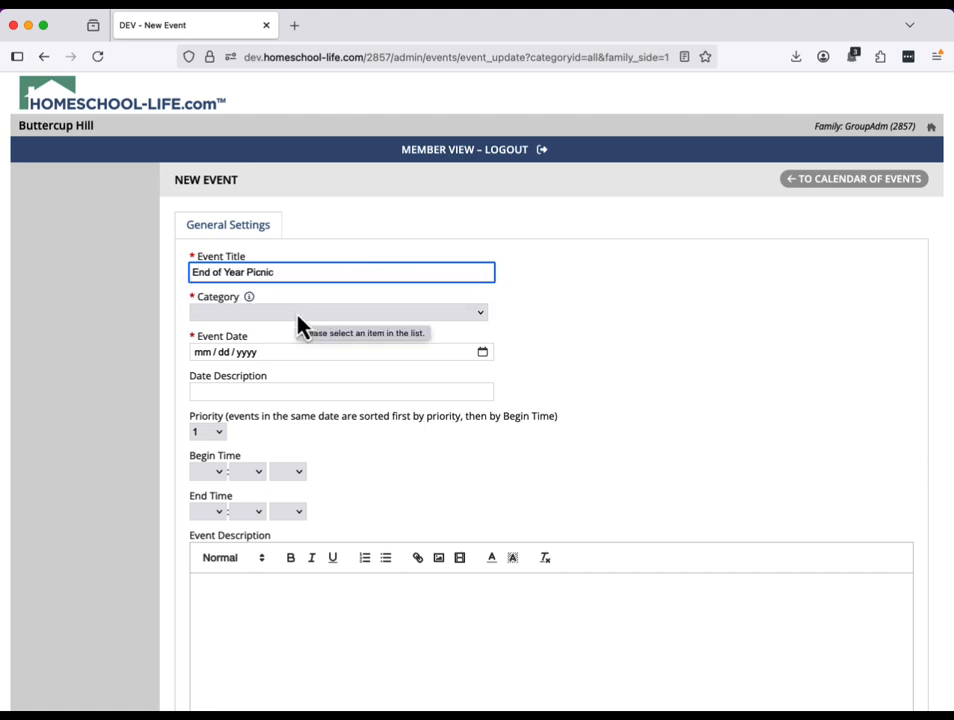
left_click(298, 317)
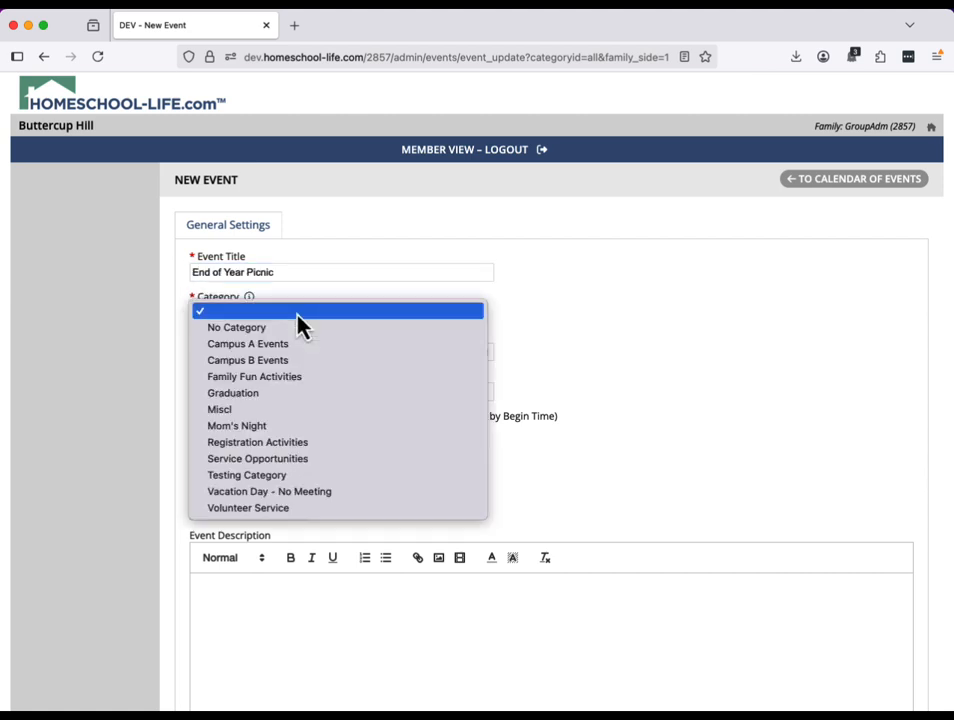
left_click(259, 378)
left_click(205, 358)
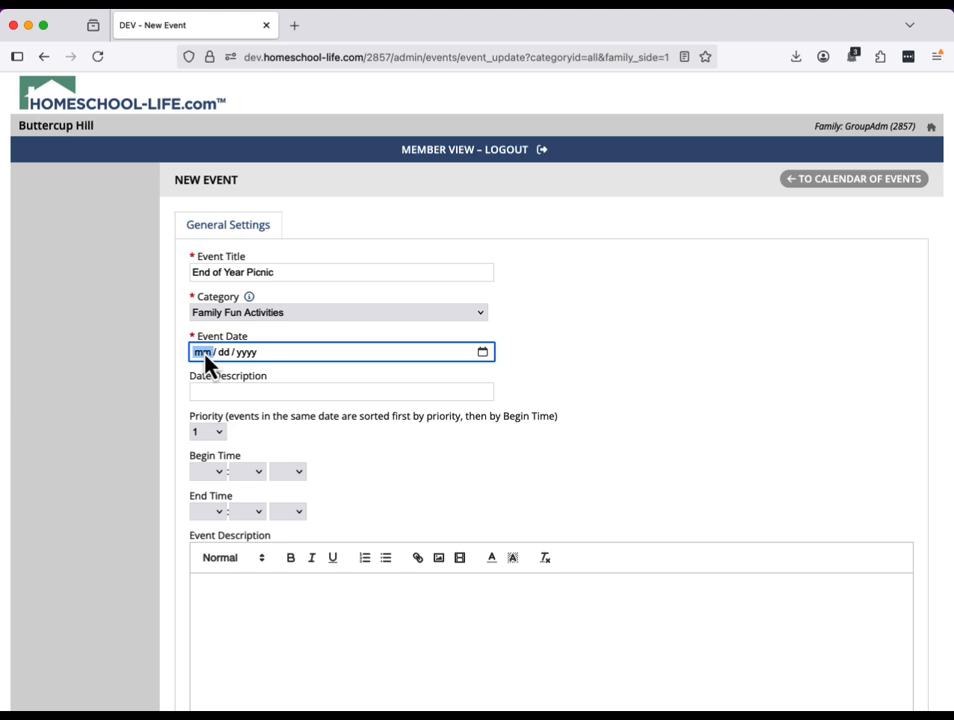
type("06 / 01 / 2026")
Step: Set the event's begin time to 05:00 PM
scroll(575, 347, "down", 5)
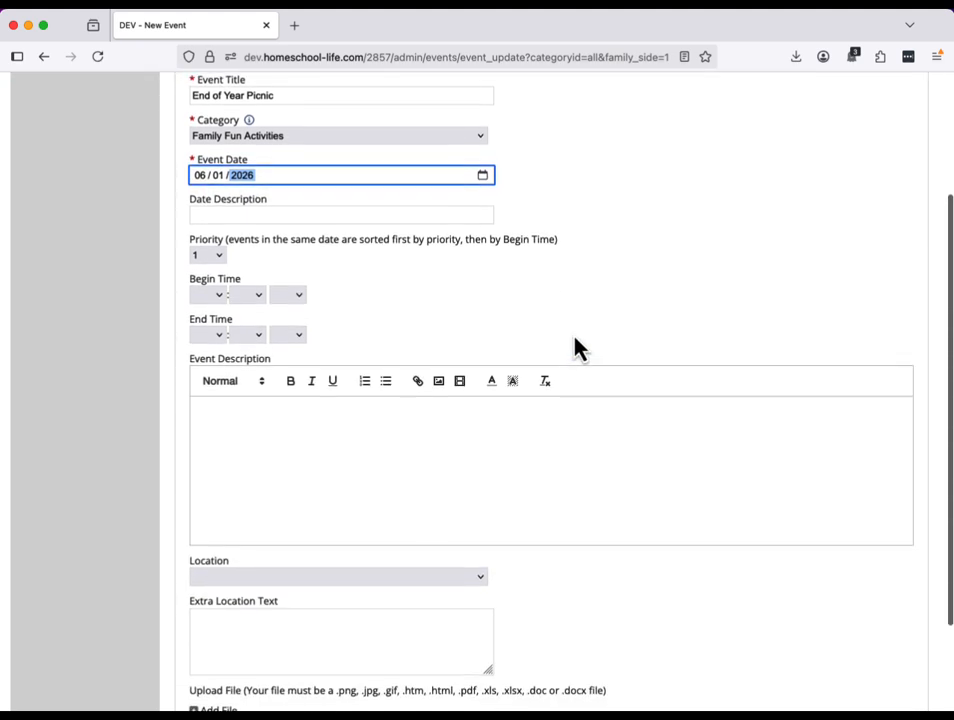
left_click(218, 258)
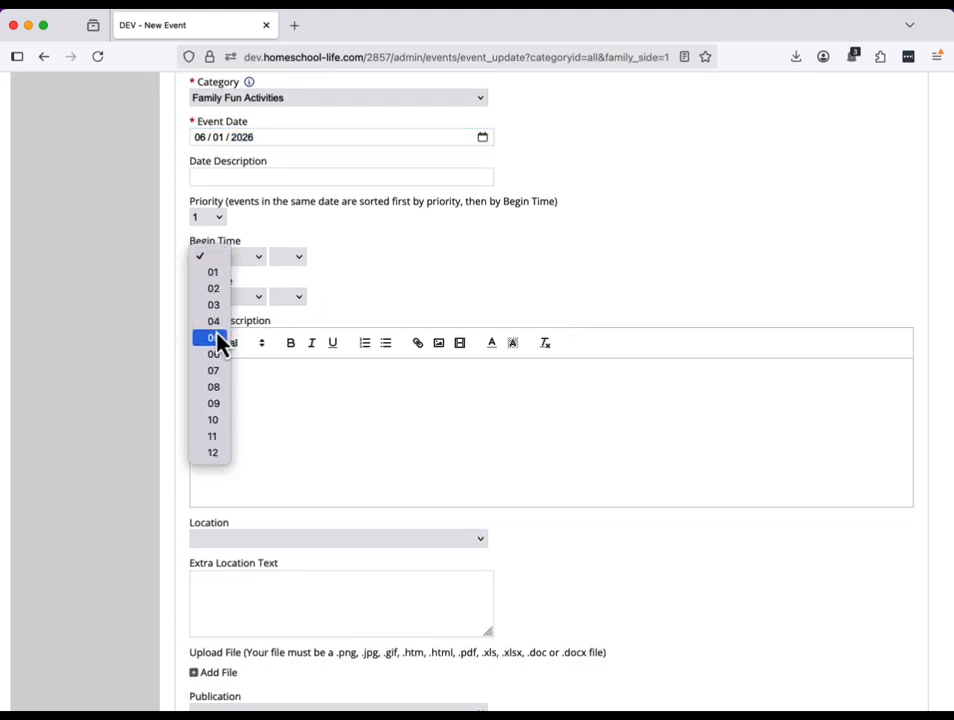
left_click(218, 345)
left_click(250, 258)
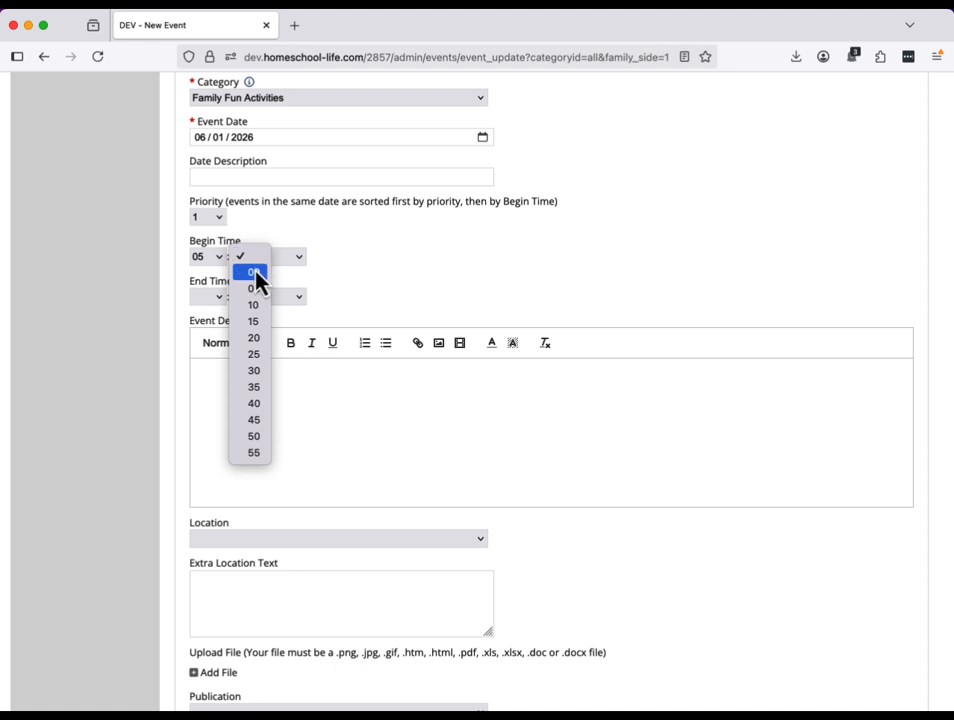
left_click(255, 272)
left_click(288, 258)
left_click(292, 290)
Step: Set the event's end time to 08:00 PM
left_click(219, 298)
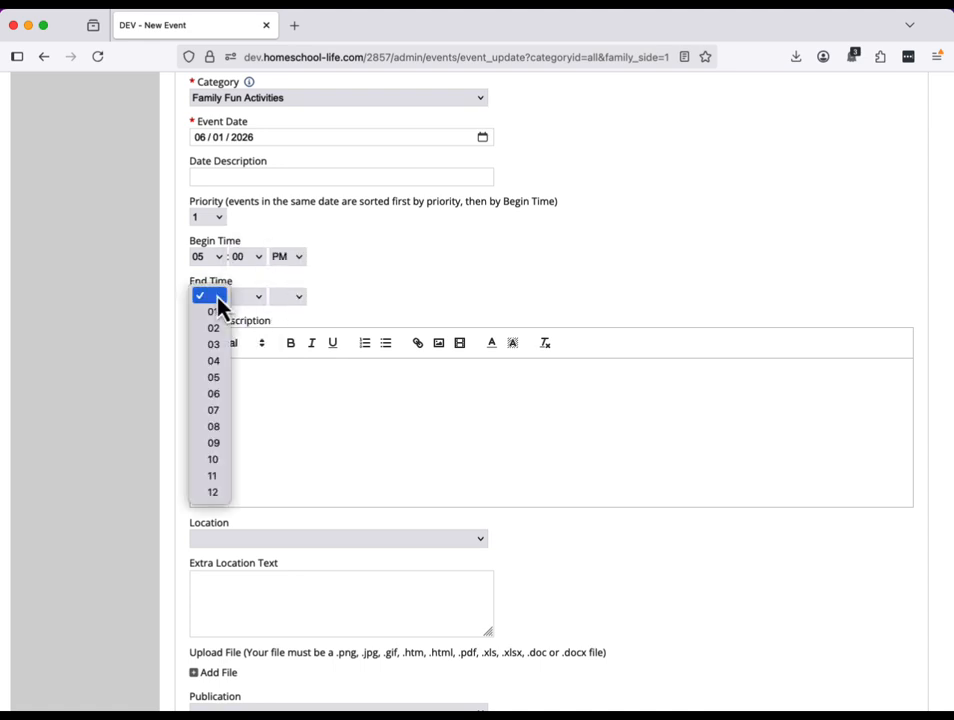
left_click(219, 425)
left_click(250, 297)
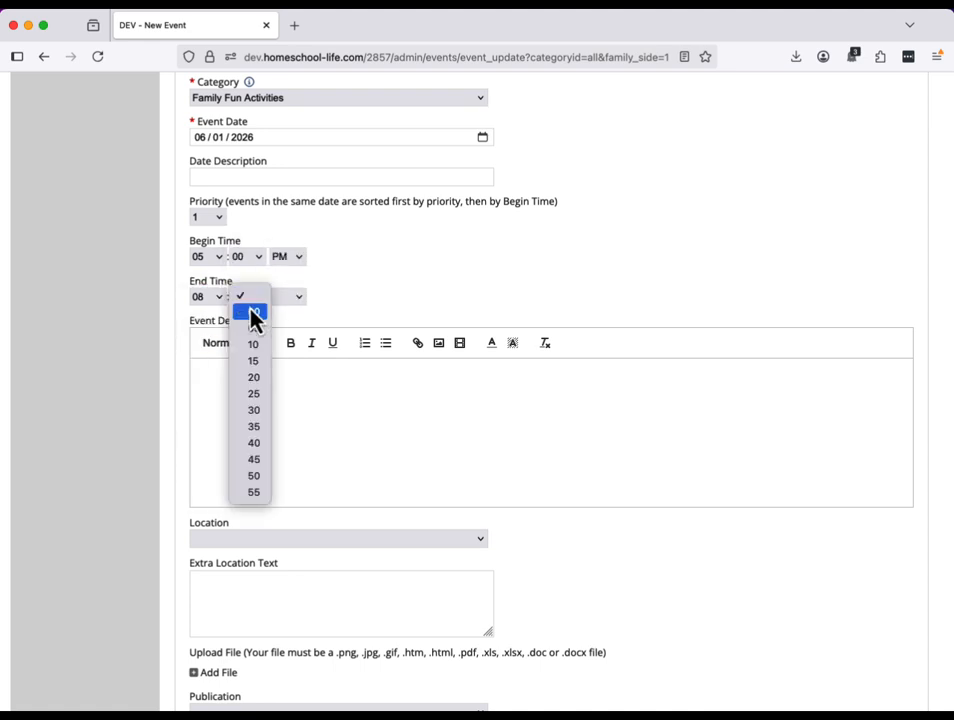
left_click(253, 312)
left_click(286, 298)
left_click(294, 328)
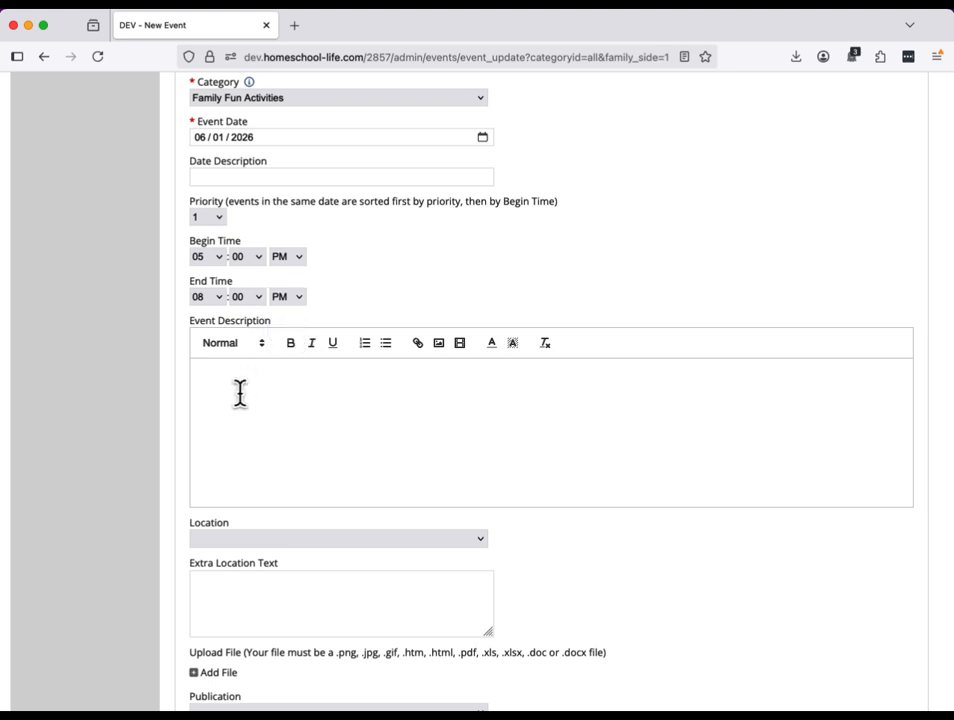
Step: Fill in the event description with the End-of-Year Potluck Picnic invitation at Holmes Lake, including the food details and the blankets, lawn chairs and outdoor games reminder
left_click(236, 398)
key("super+Tab")
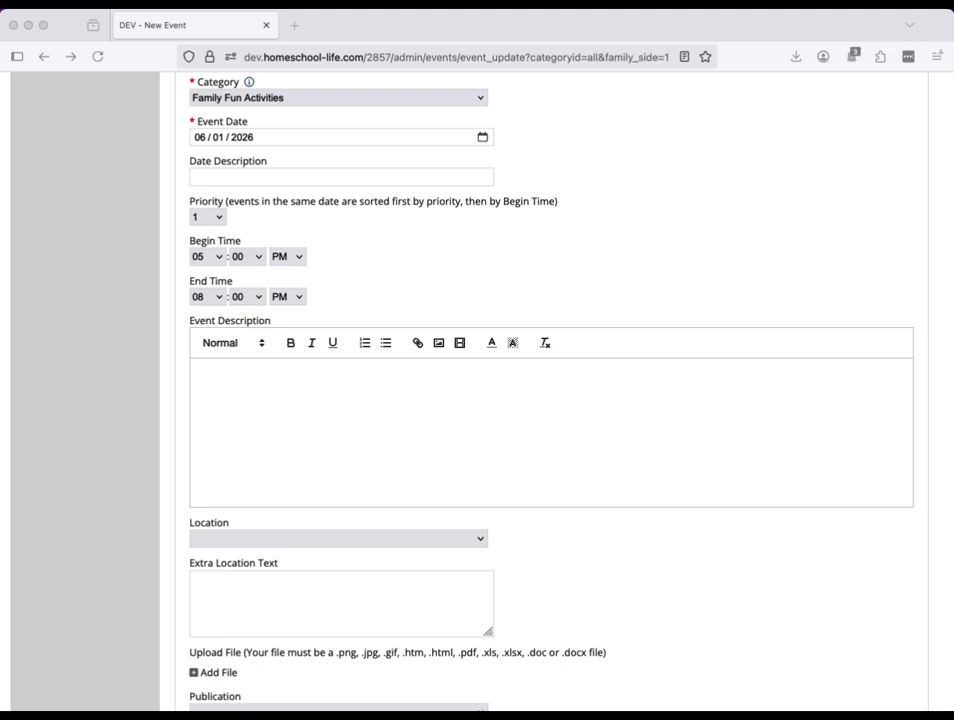
left_click(262, 411)
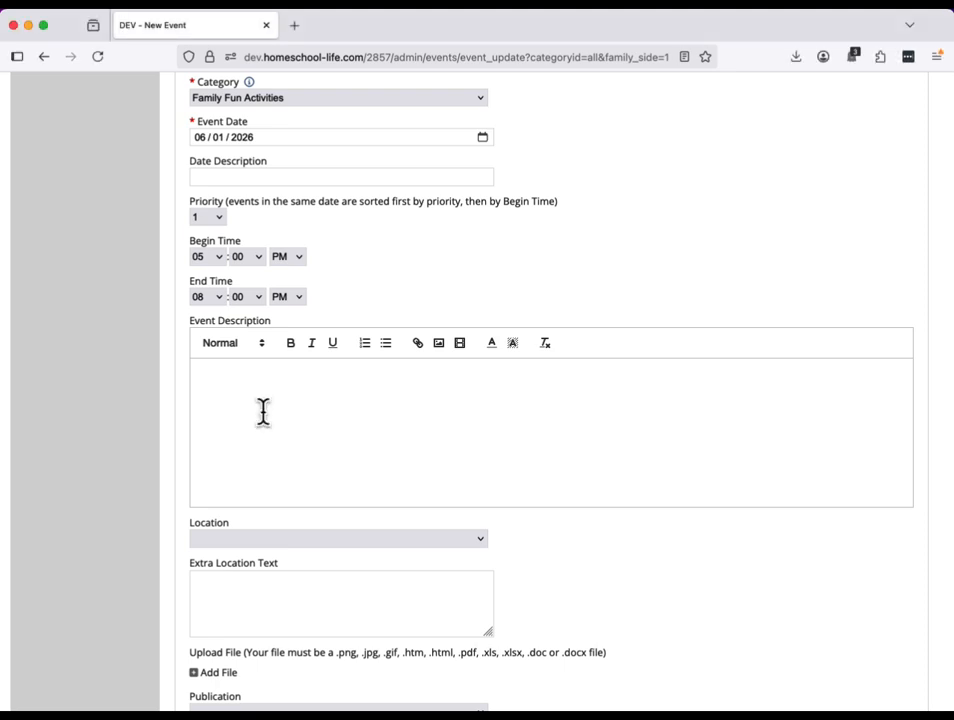
type("You're invited to our annual End-of-Year Potluck Picnic at Holmes Lake to celebrate a fantastic year of learning, growth, and community! Join us for a fun-filled day of food, games, and fellowship as we wrap up the school year together.  Hamburgers and condiments will be provided along with plates/napkins/utensils. Every family is requested to bring their own drinks and a side dish or dessert to share (please label for allergies).  Don't forget to bring picnic blankets or lawn chairs and your favorite outdoor games!")
Step: Exclude the event from the weekly email and create it, acknowledging the submission message
scroll(343, 483, "down", 3)
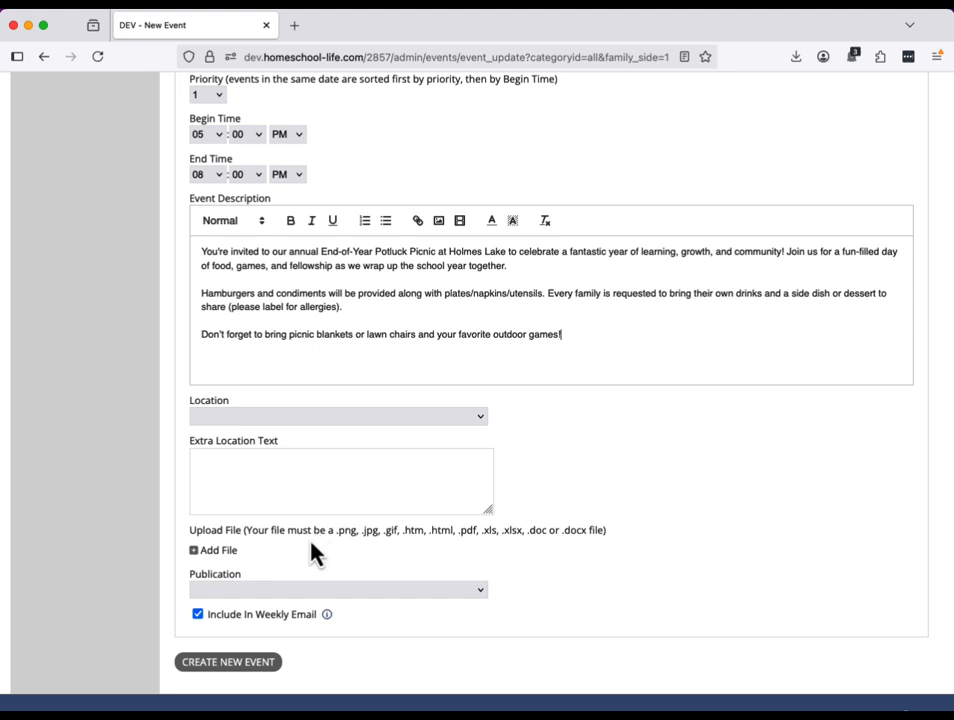
left_click(198, 615)
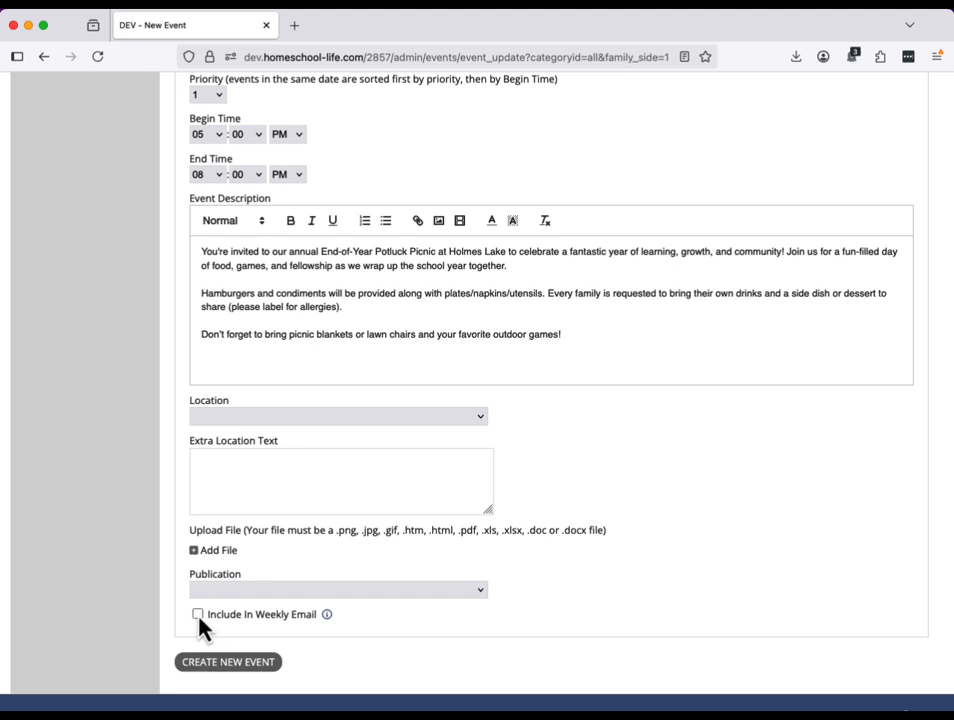
left_click(233, 668)
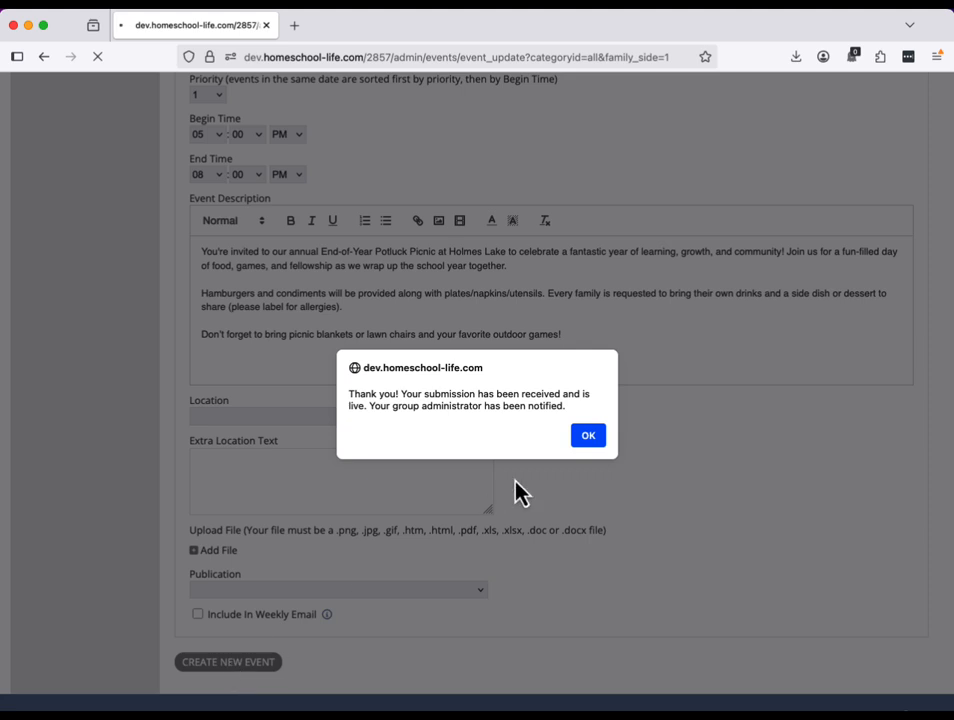
left_click(592, 441)
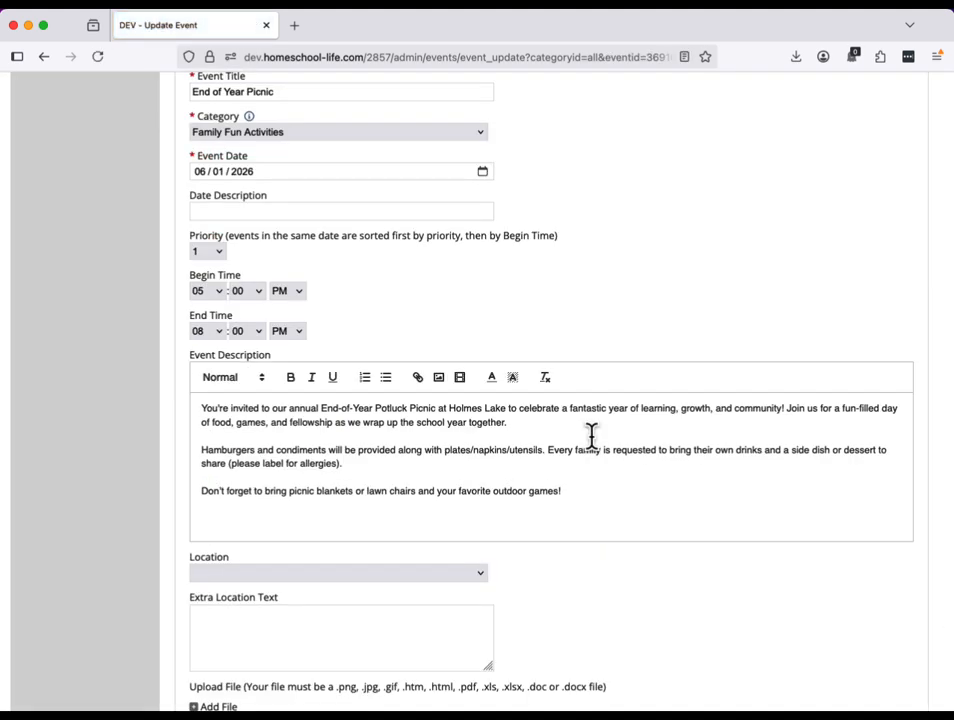
Step: Allow people to register for this event in its signup settings
scroll(590, 436, "up", 5)
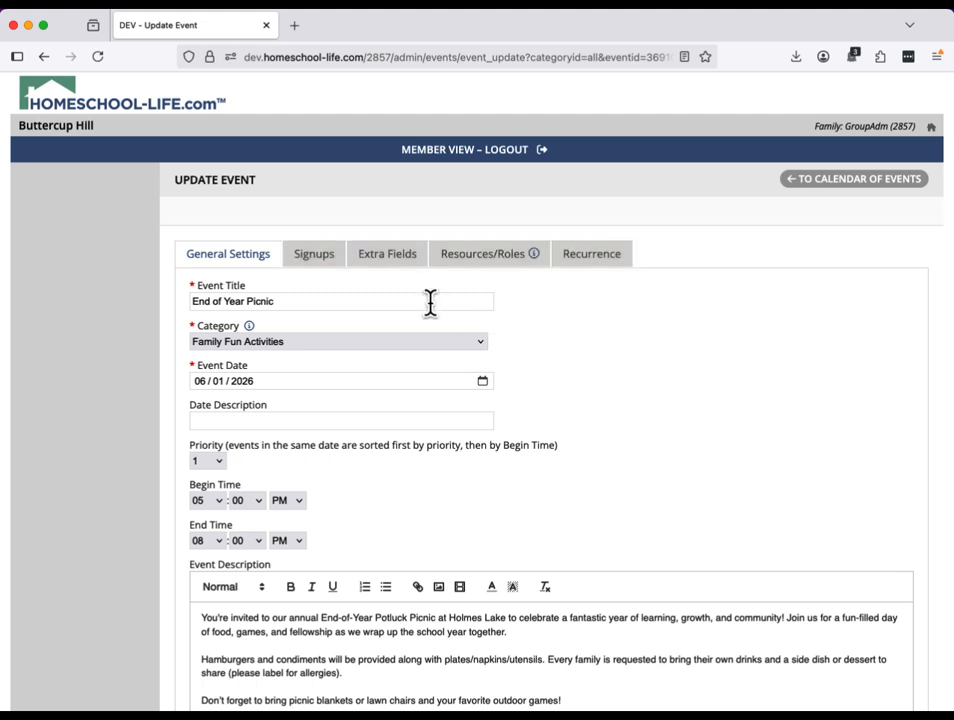
left_click(313, 254)
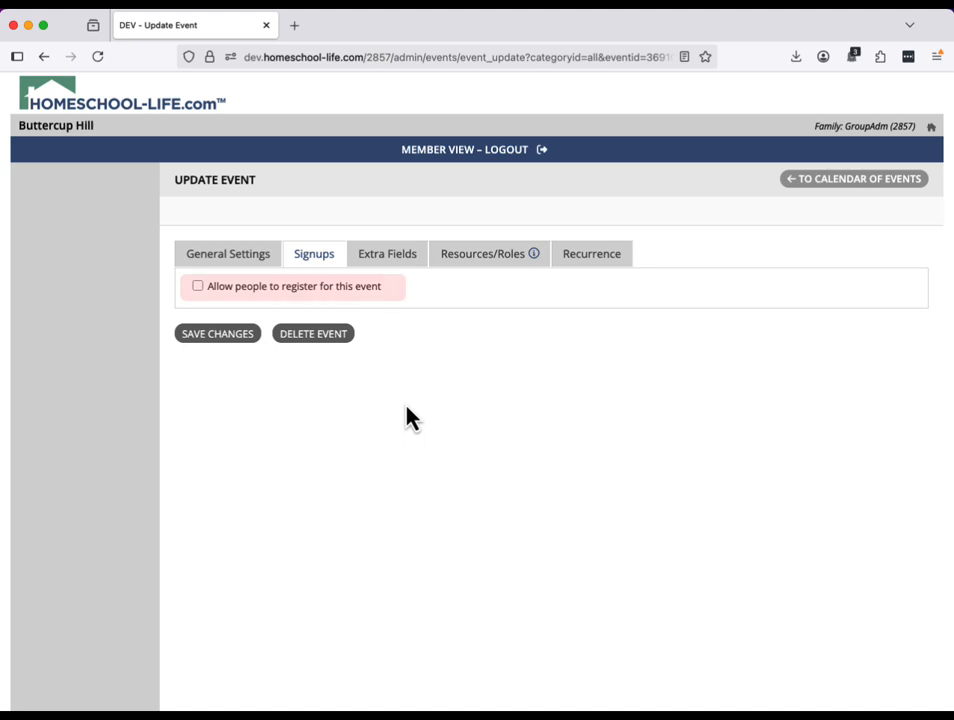
left_click(198, 287)
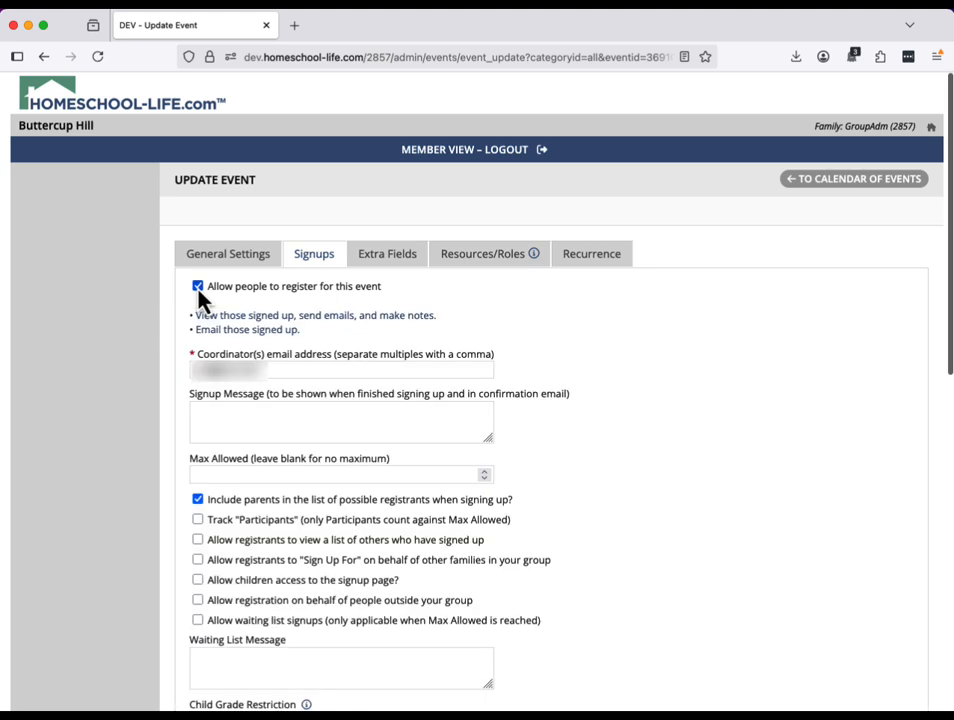
Step: Add two individual price options to the signup and fill in the first as "Adults" at a cost of $10
scroll(575, 350, "down", 3)
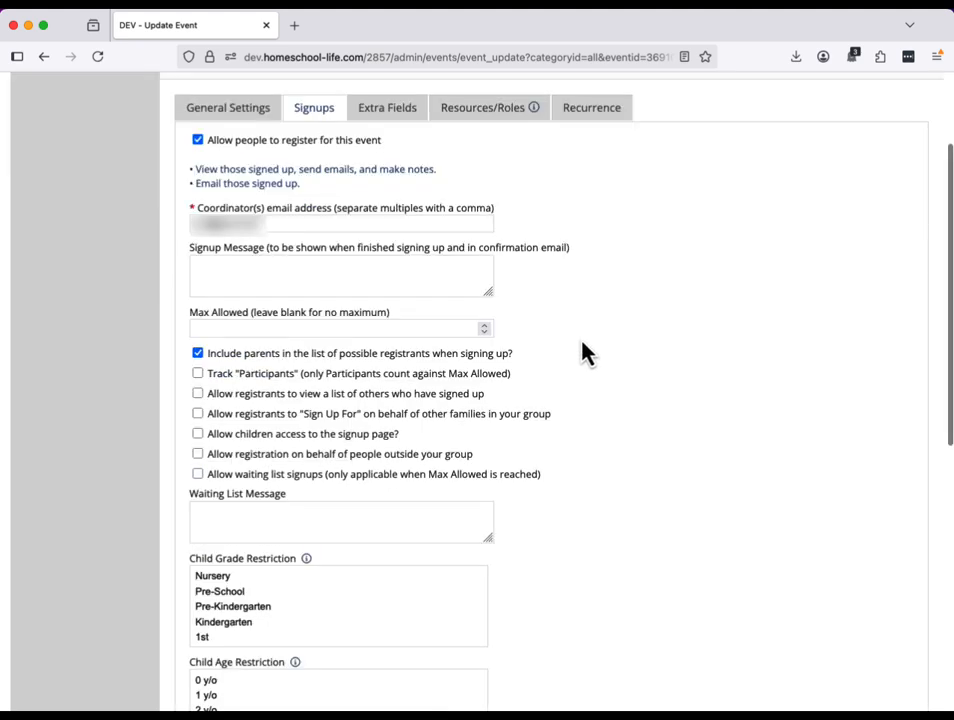
scroll(585, 352, "down", 2)
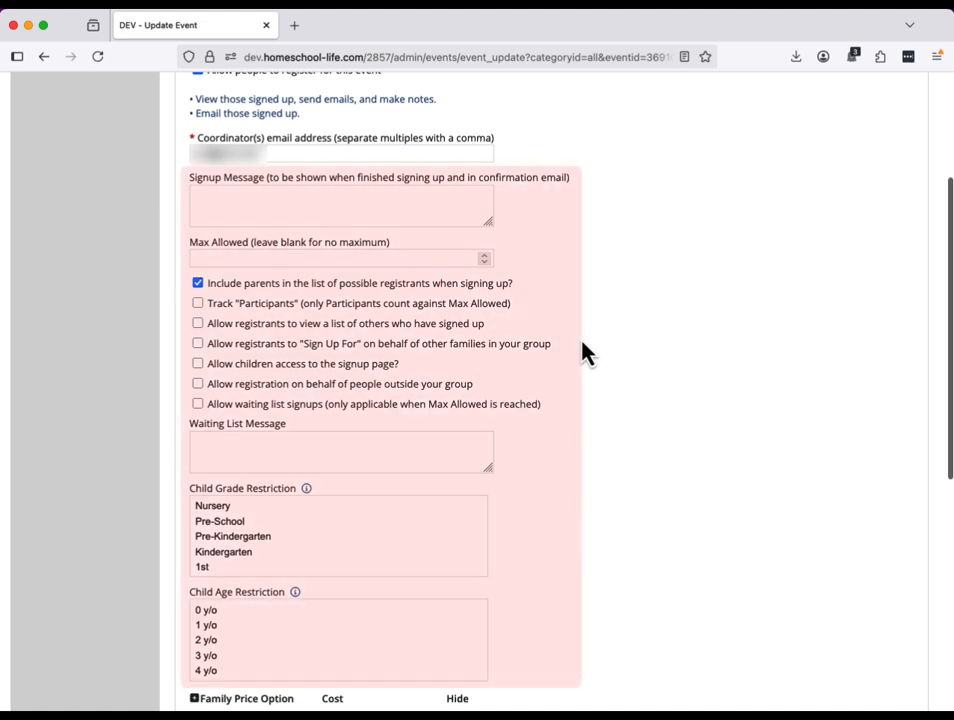
scroll(585, 352, "down", 2)
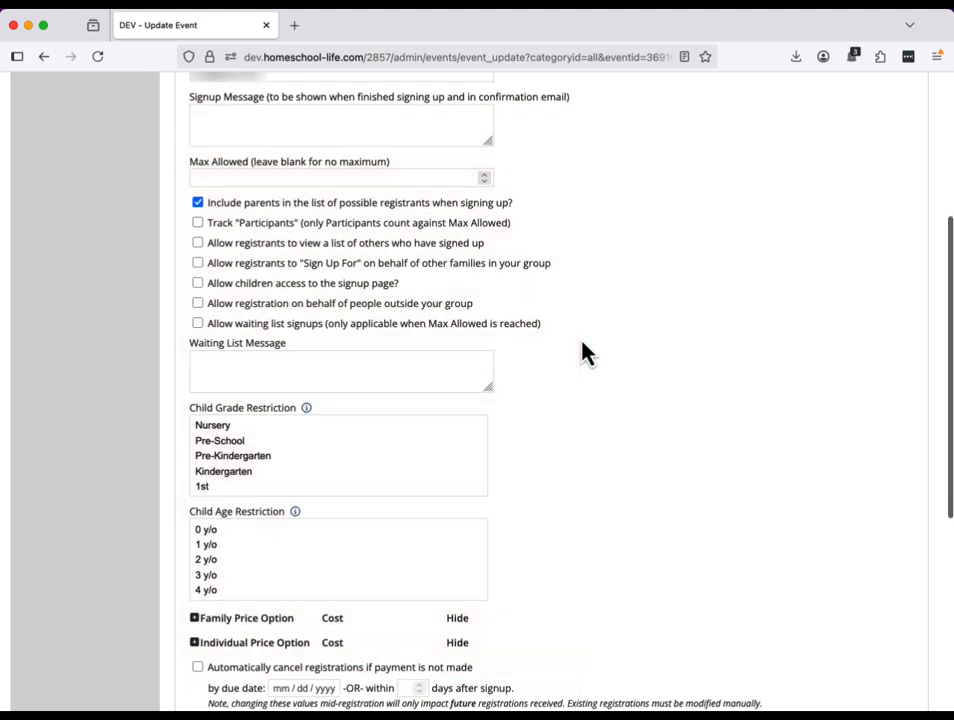
scroll(540, 430, "down", 3)
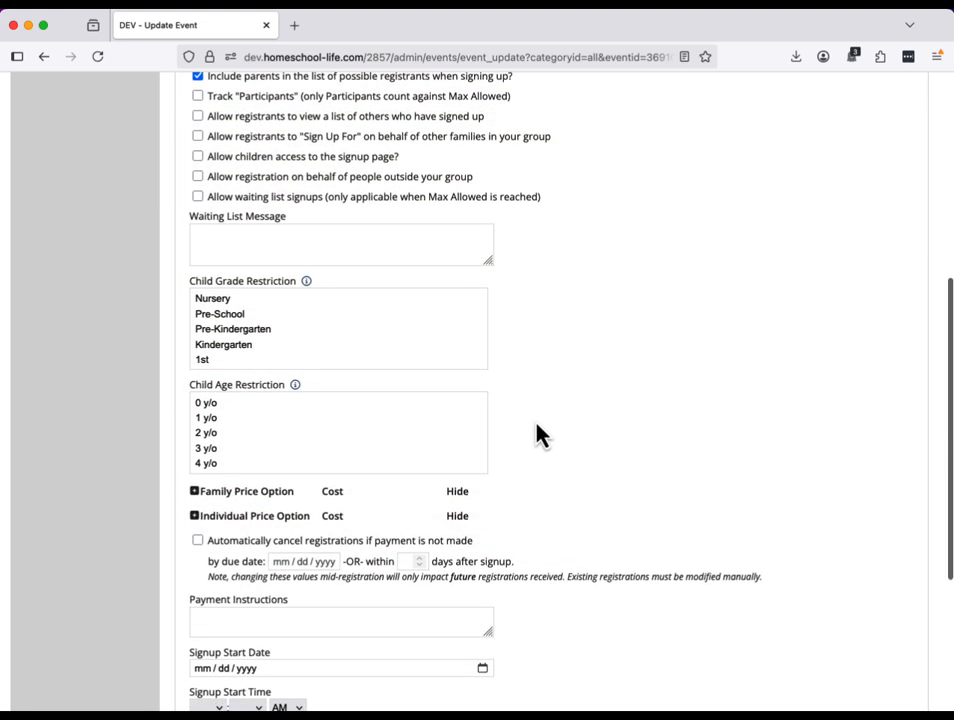
scroll(530, 395, "down", 4)
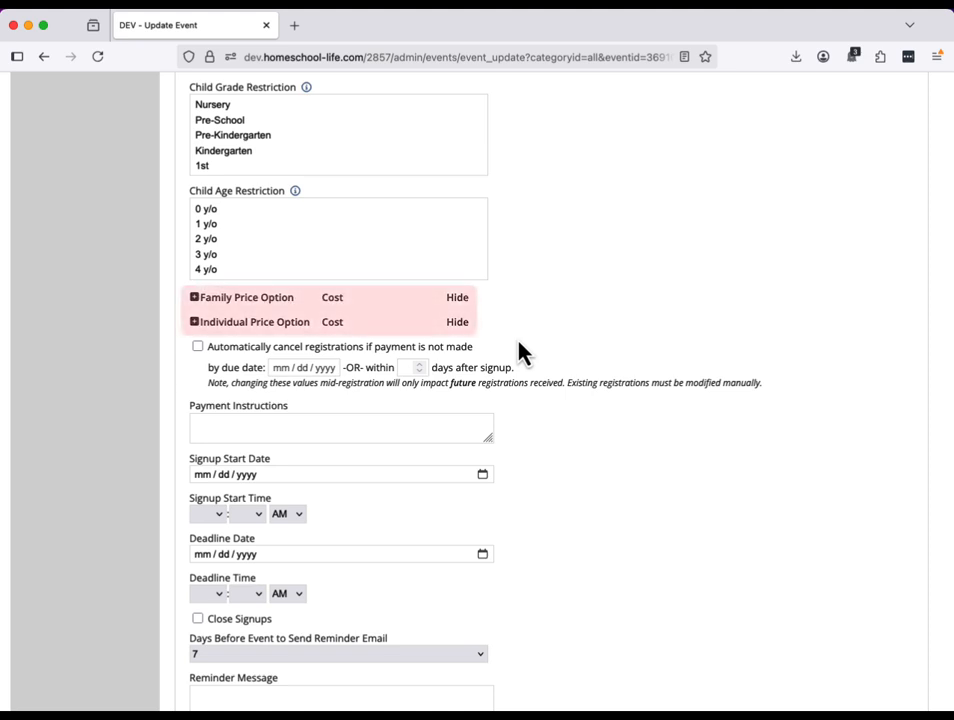
left_click(195, 325)
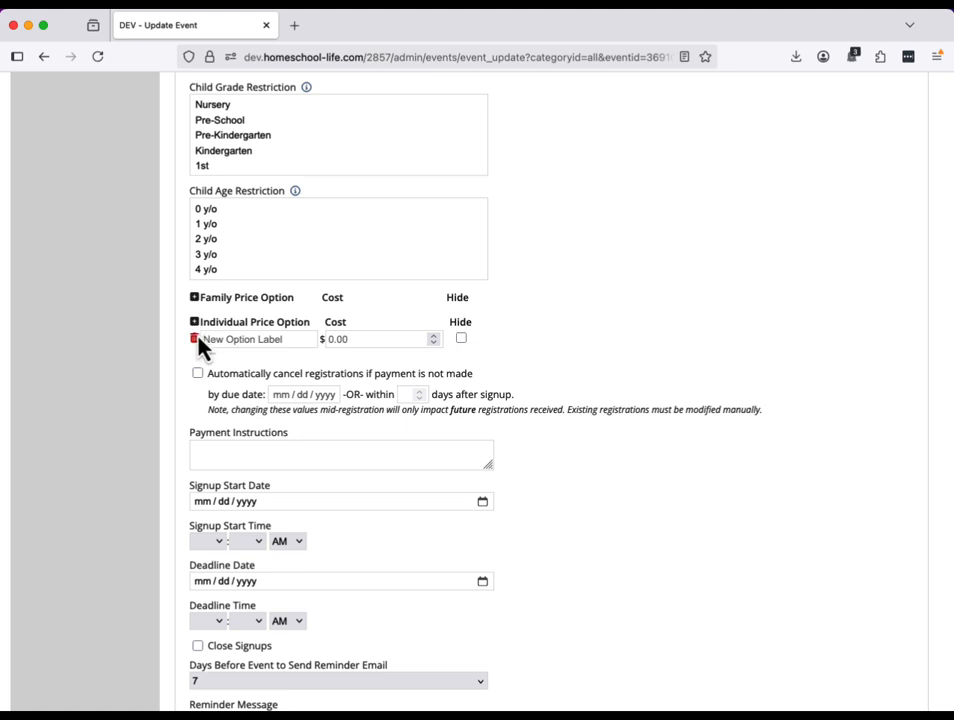
left_click(195, 323)
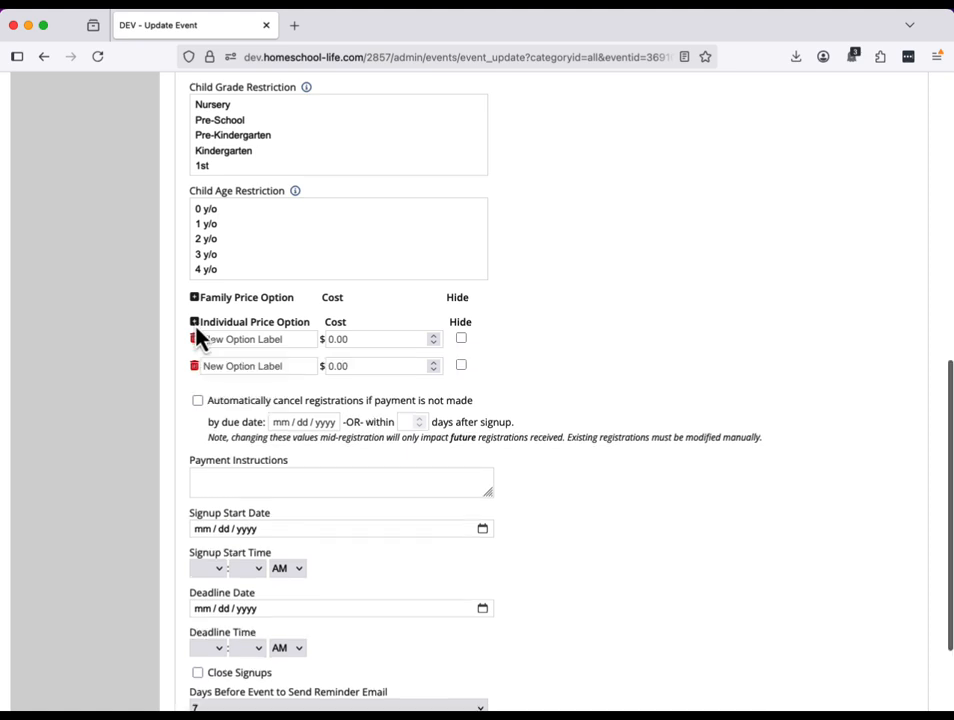
left_click(260, 340)
type("Adults")
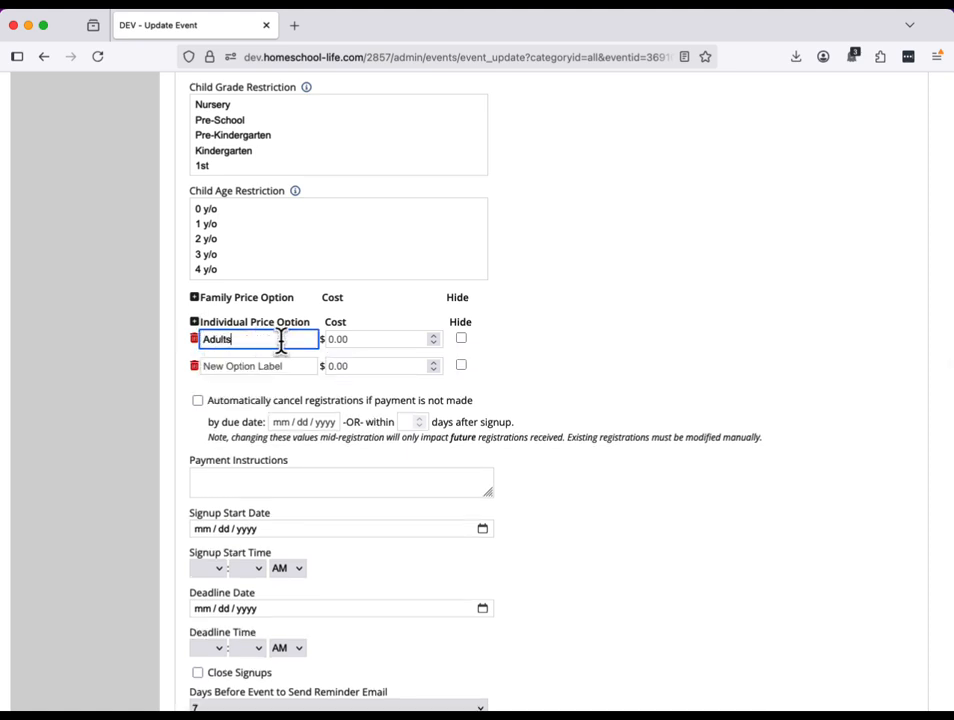
double_click(343, 338)
type("10")
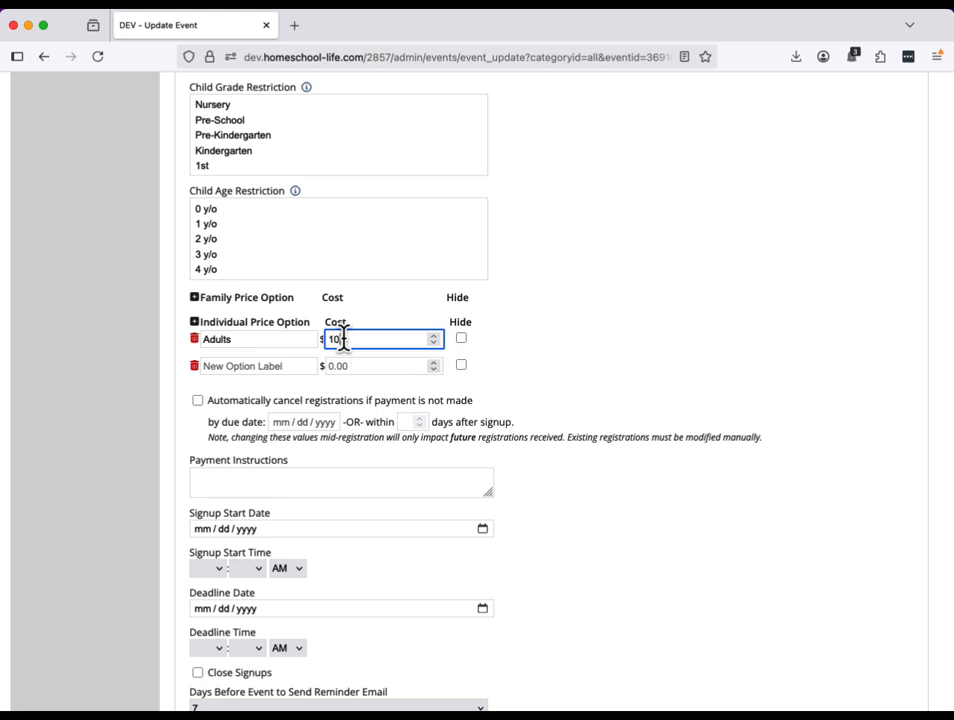
Step: Fill in the second individual price option as "Kids under 18" at a cost of $5
left_click(247, 365)
type("K")
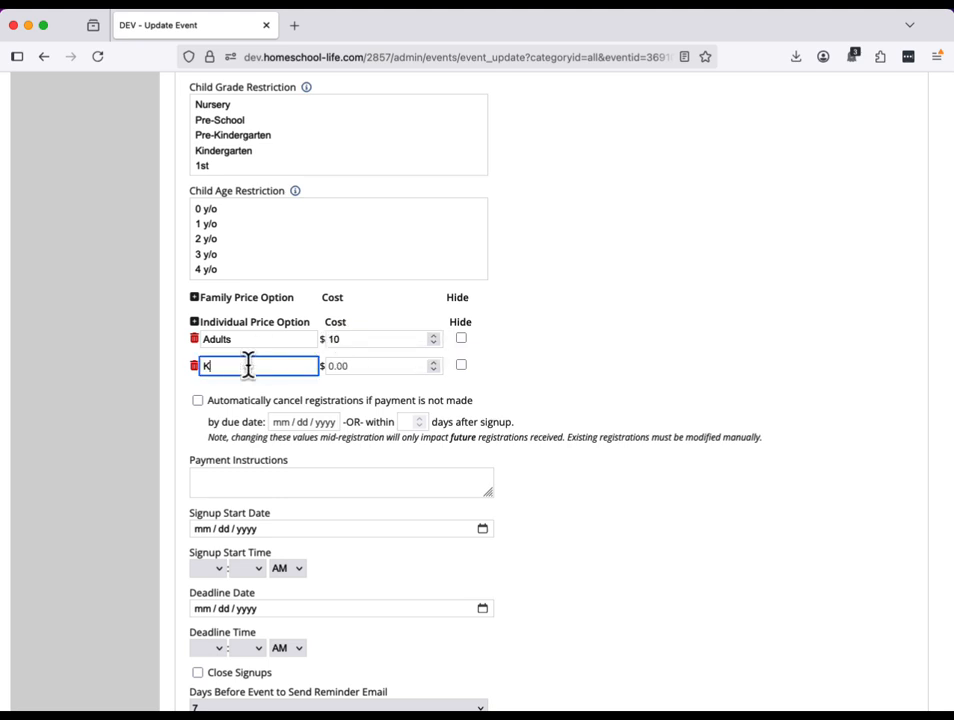
type("ids under 18")
left_click(339, 365)
type("5")
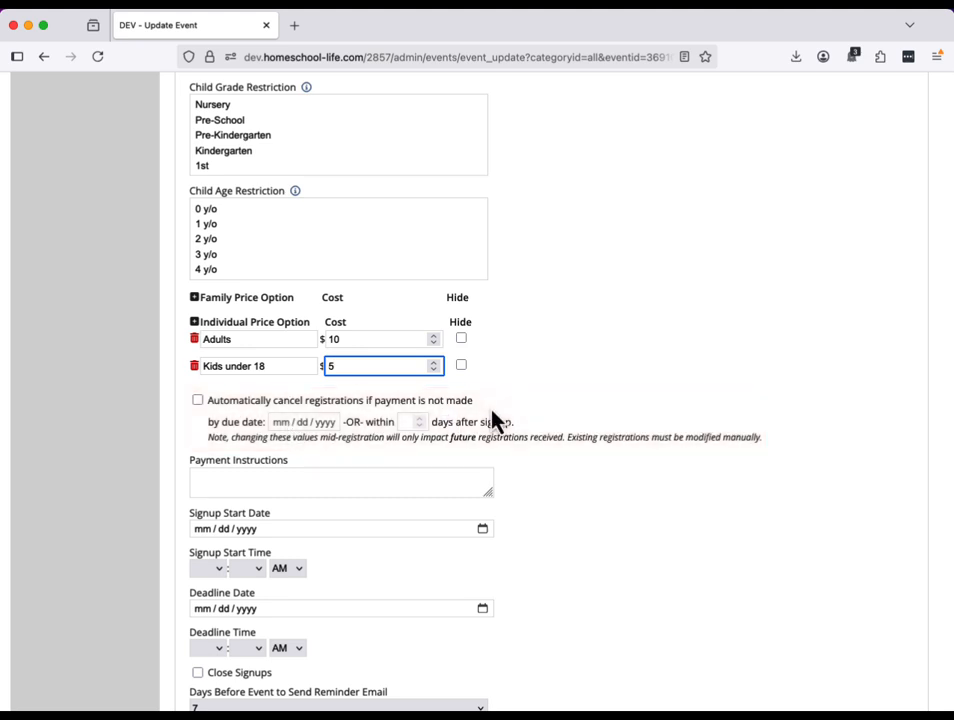
Step: Delete both individual price options, Adults and Kids under 18
scroll(153, 320, "down", 2)
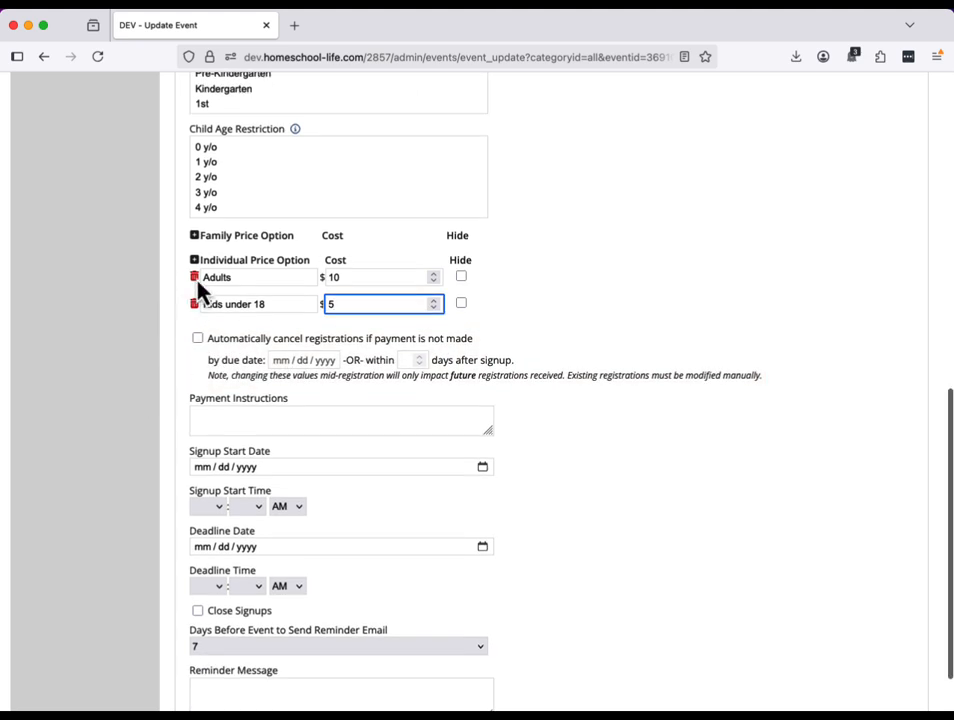
left_click(195, 279)
left_click(195, 279)
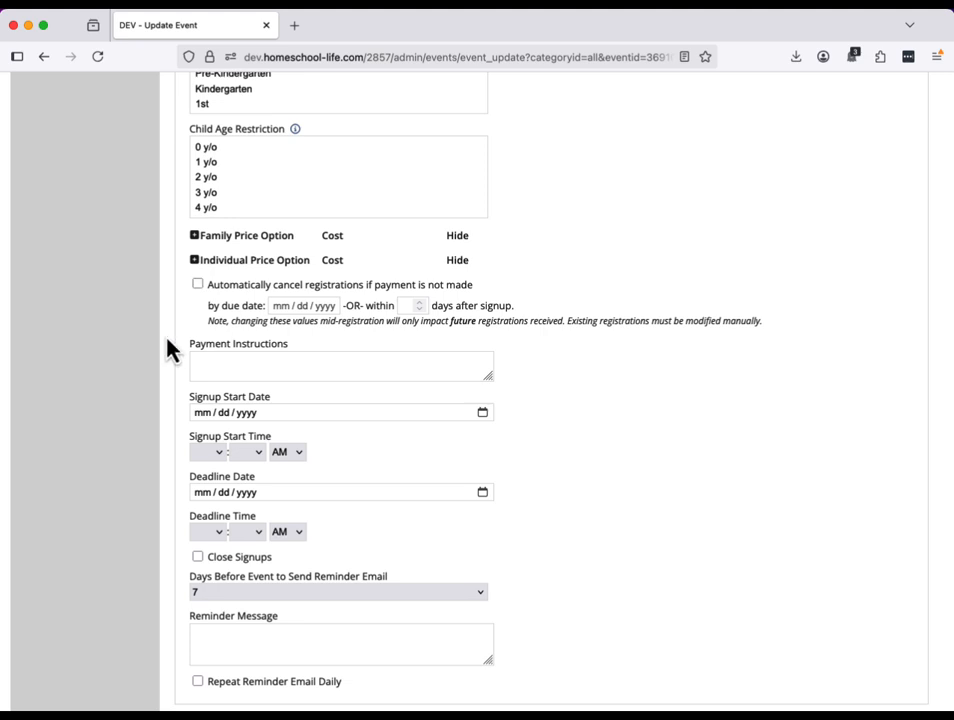
Step: Save the event's signup settings
scroll(170, 347, "down", 2)
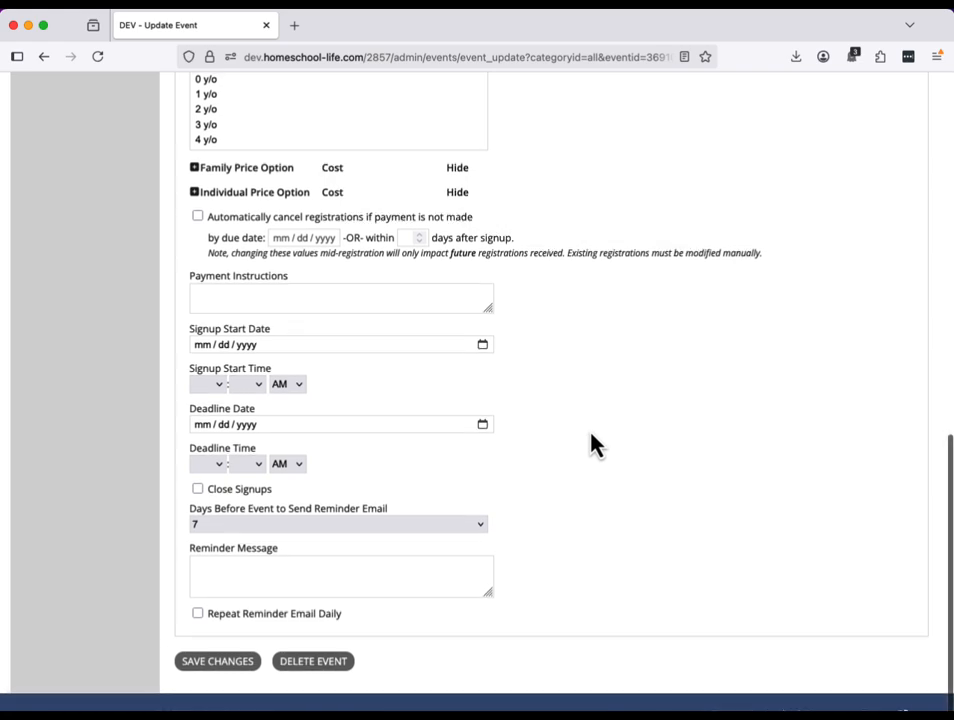
left_click(214, 664)
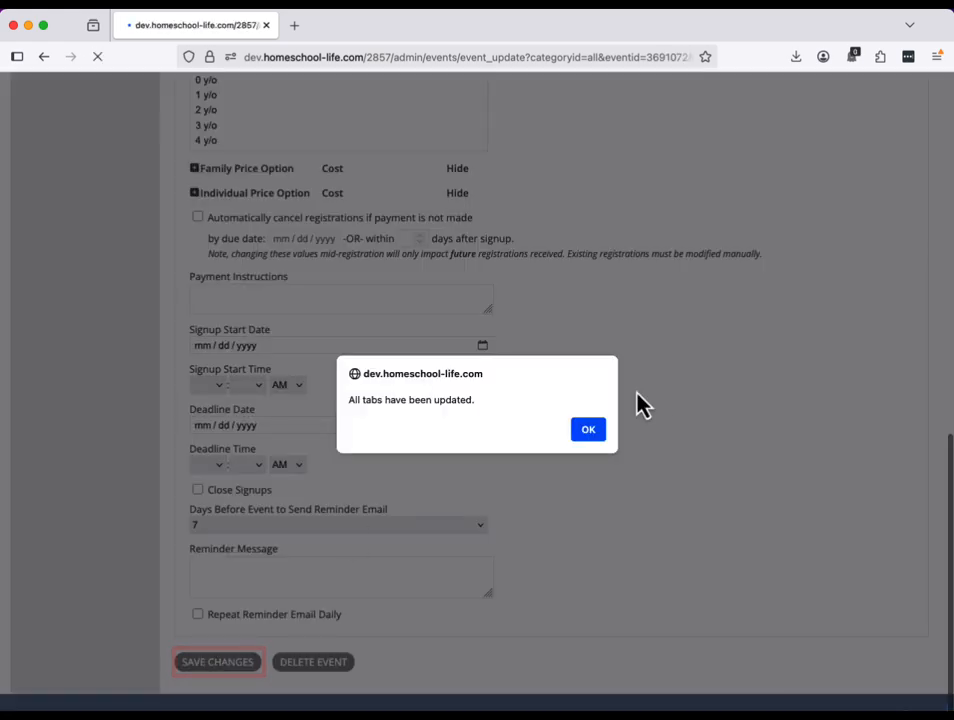
Step: Add a required registration extra field with a small text box, titled "How many gluten free hamburger buns will your family need?"
left_click(588, 430)
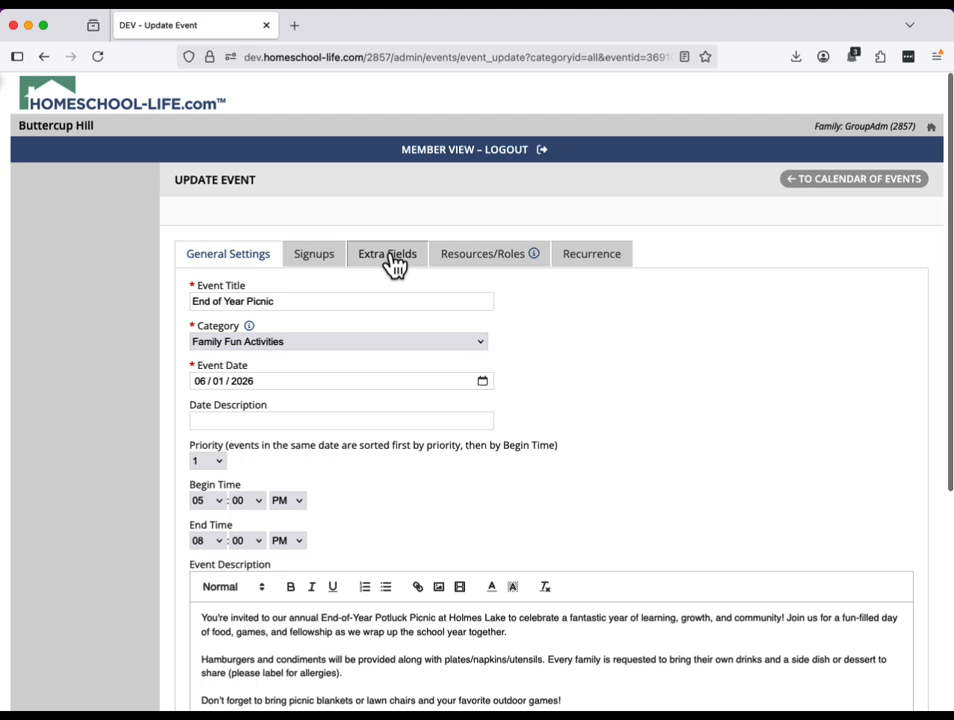
left_click(388, 253)
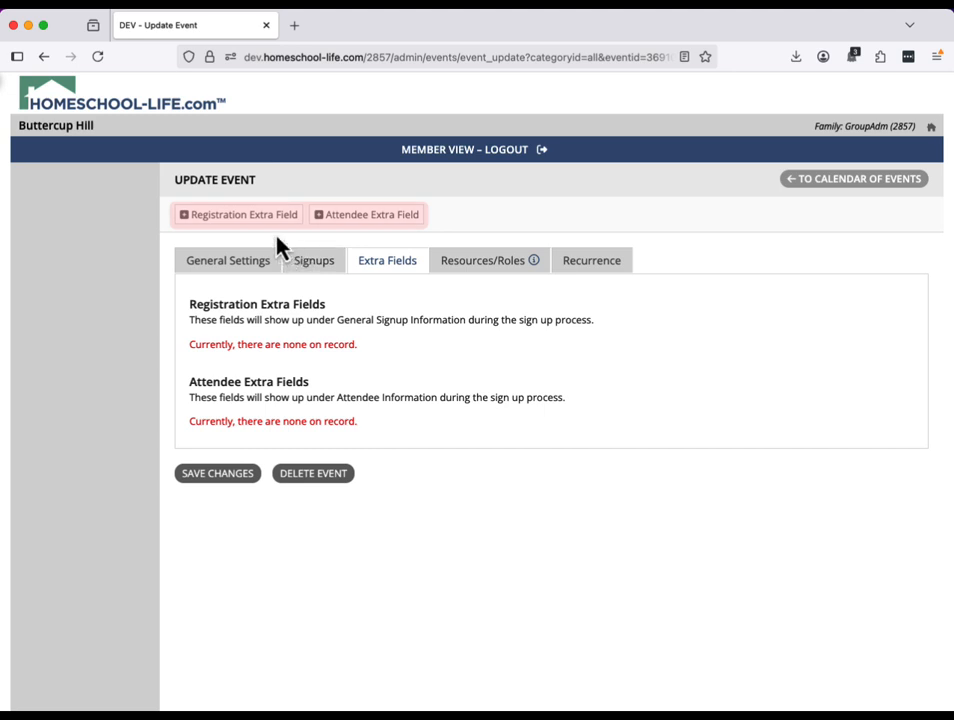
left_click(230, 218)
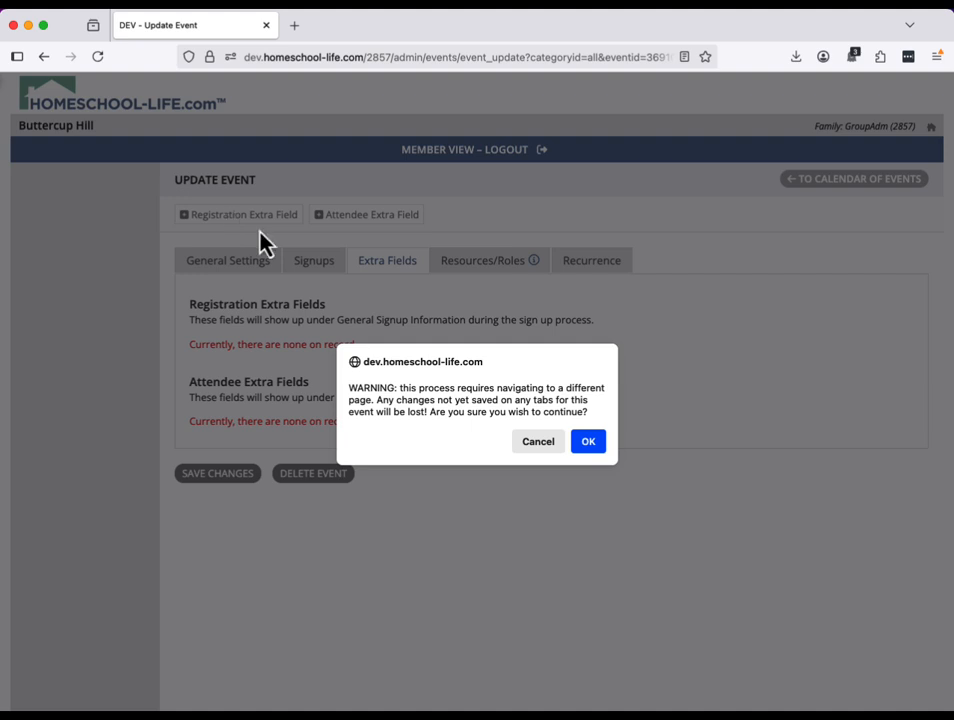
left_click(587, 441)
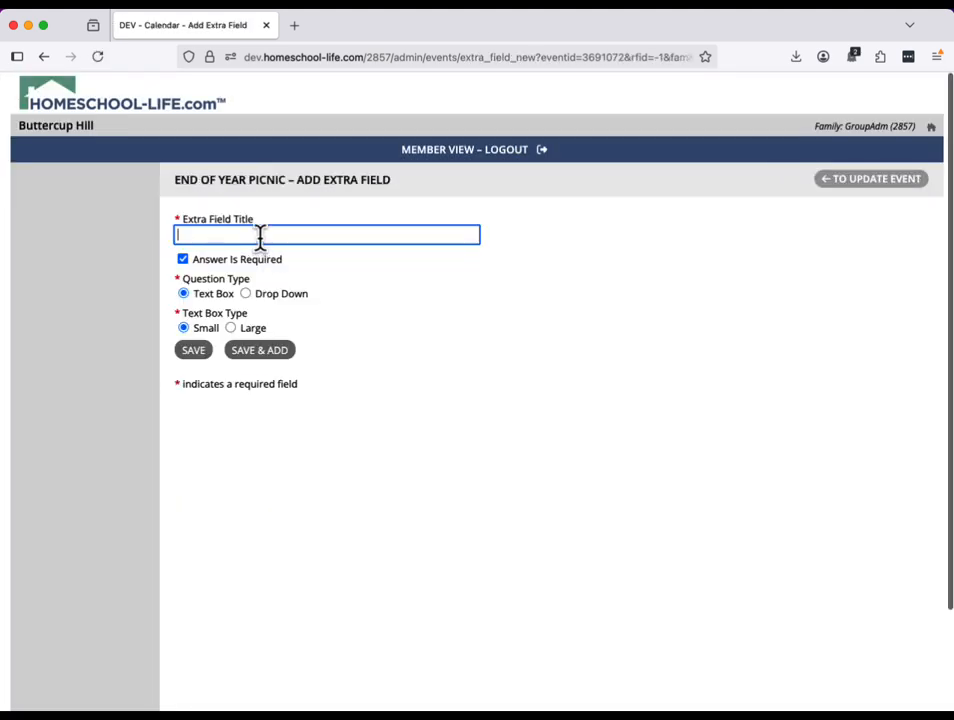
type("How many")
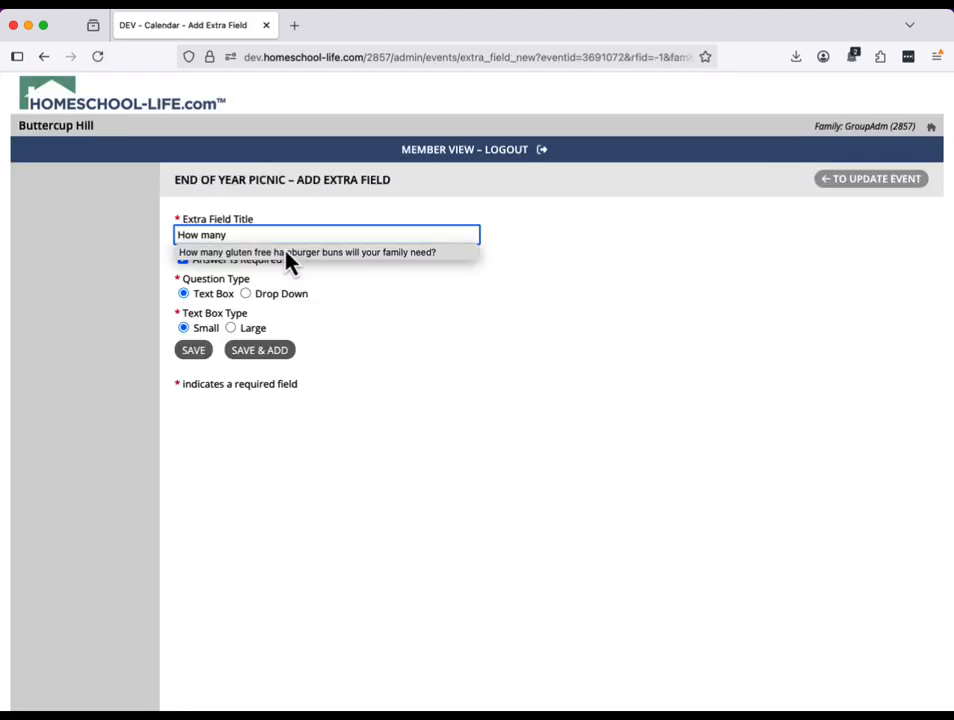
left_click(287, 253)
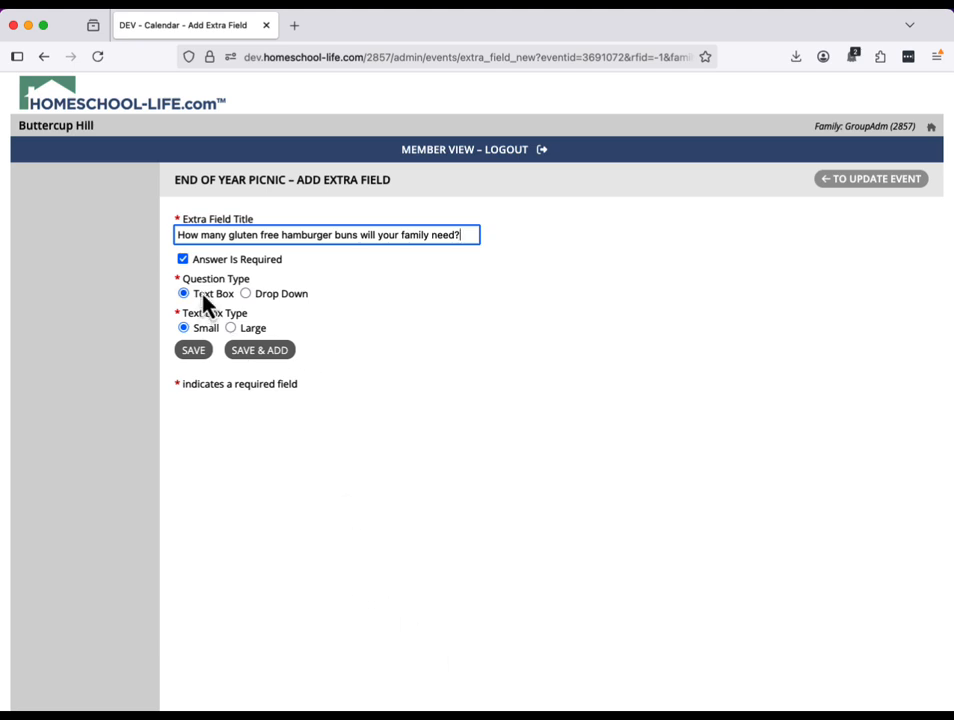
left_click(194, 352)
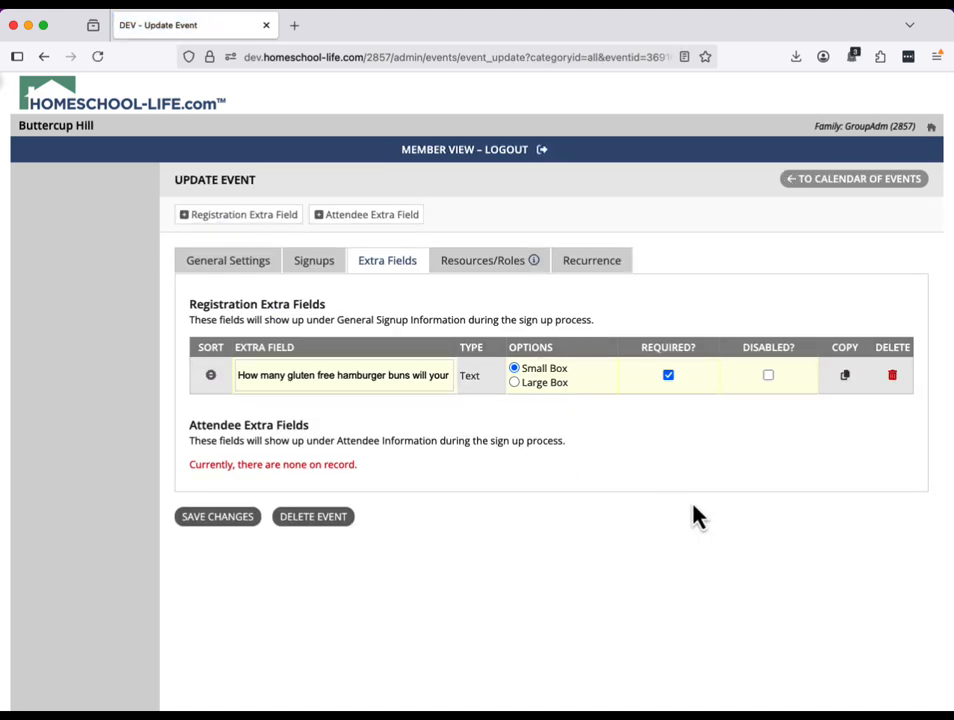
left_click(288, 378)
key("BackSpace")
key("BackSpace")
key("BackSpace")
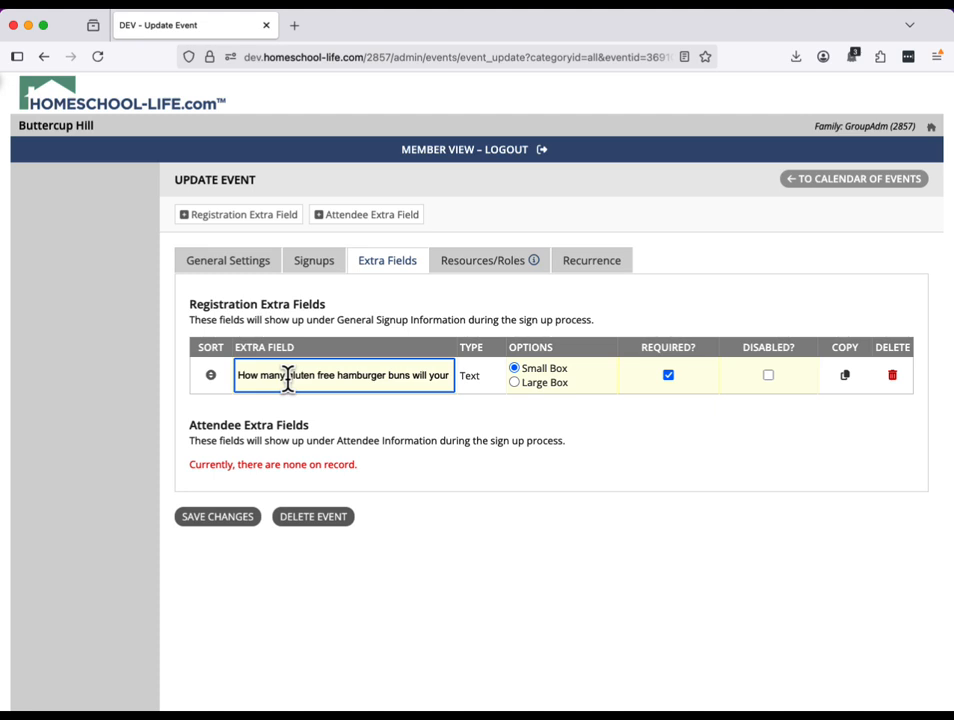
Step: Add a registration resource named "Desserts" with a requested quantity of 8, and continue to another new resource
left_click(476, 263)
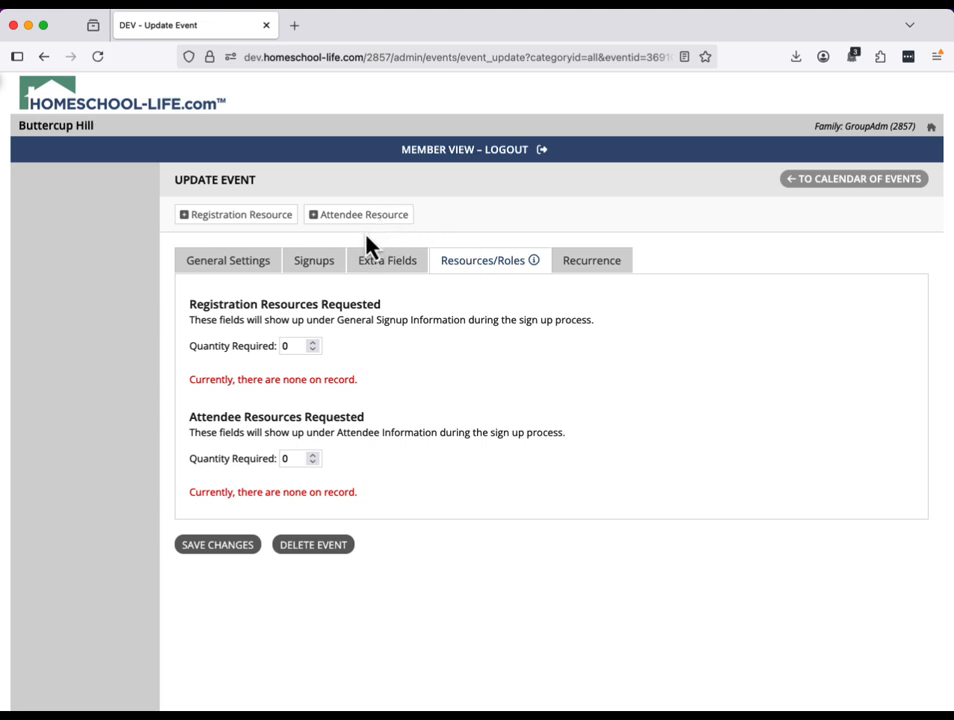
left_click(233, 226)
left_click(588, 443)
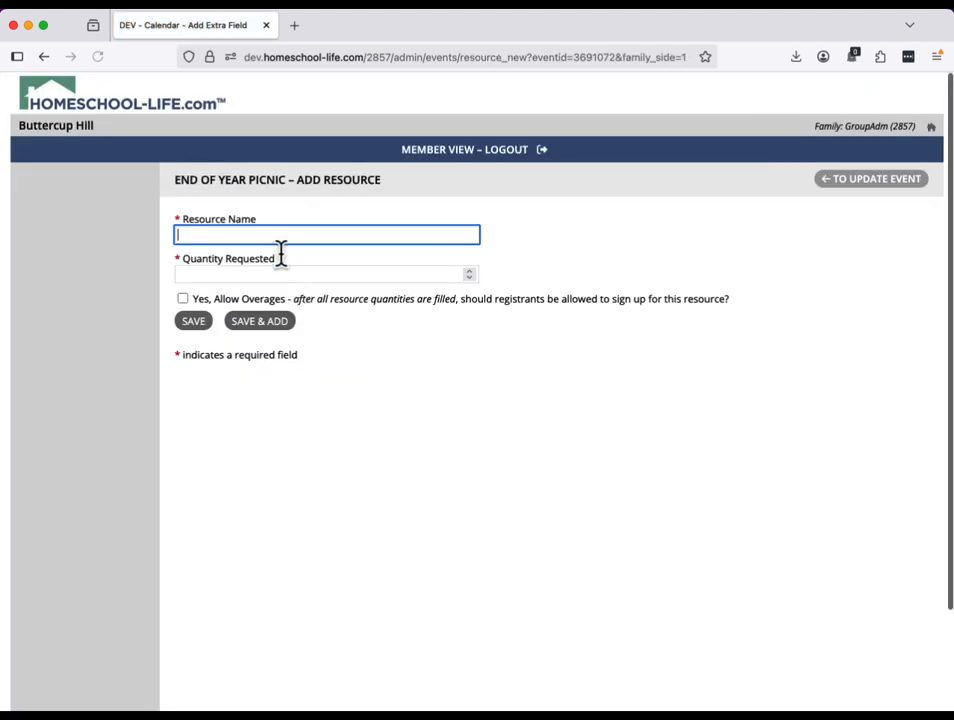
type("Desserts")
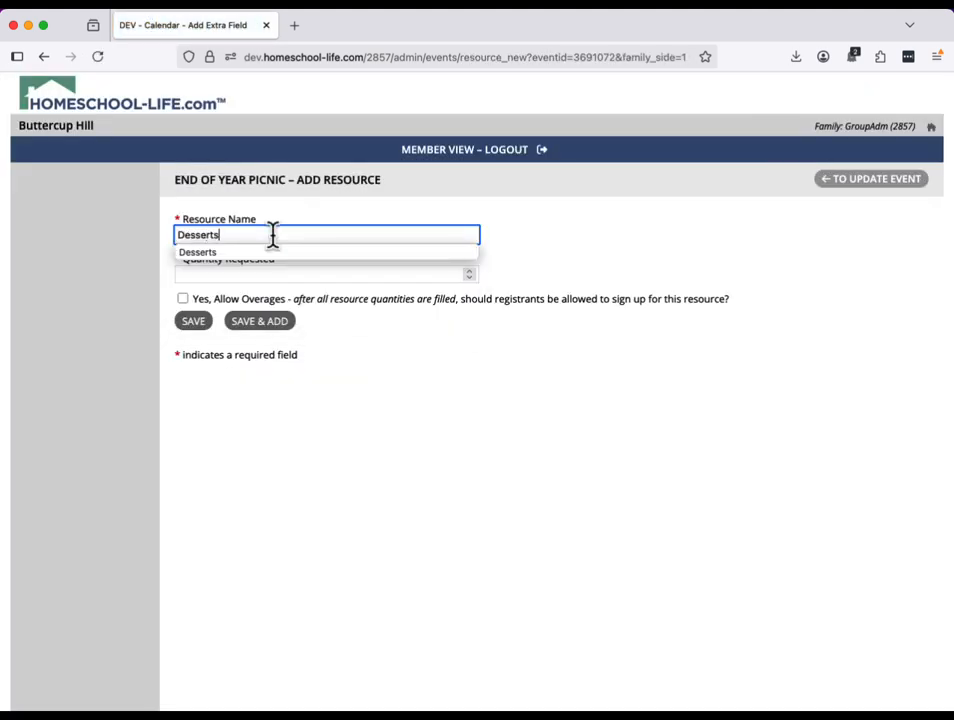
key("Tab")
type("8")
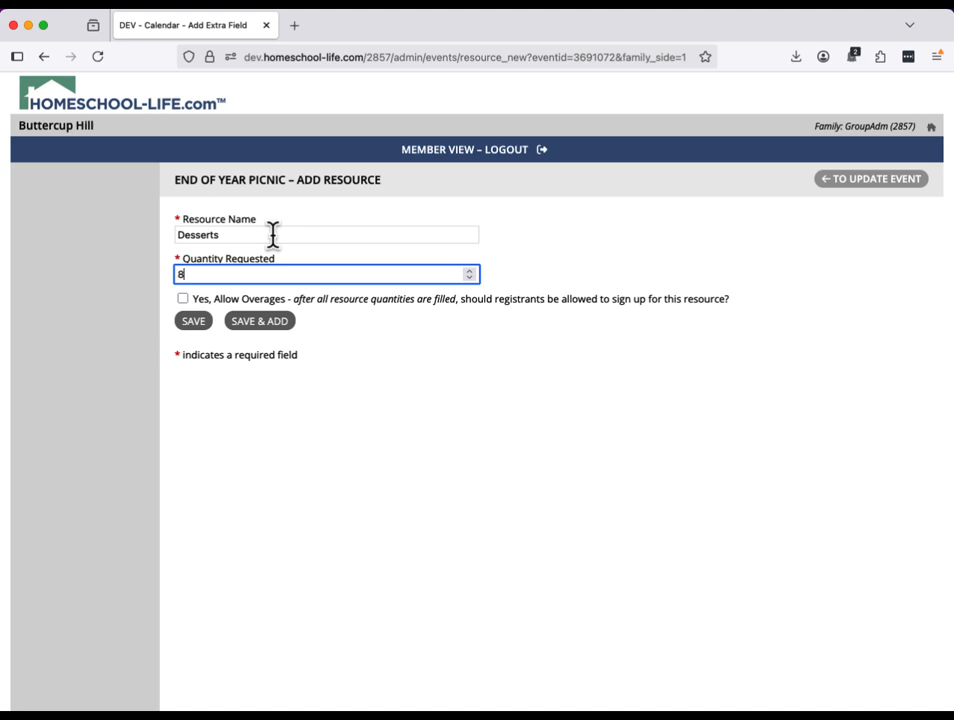
left_click(264, 322)
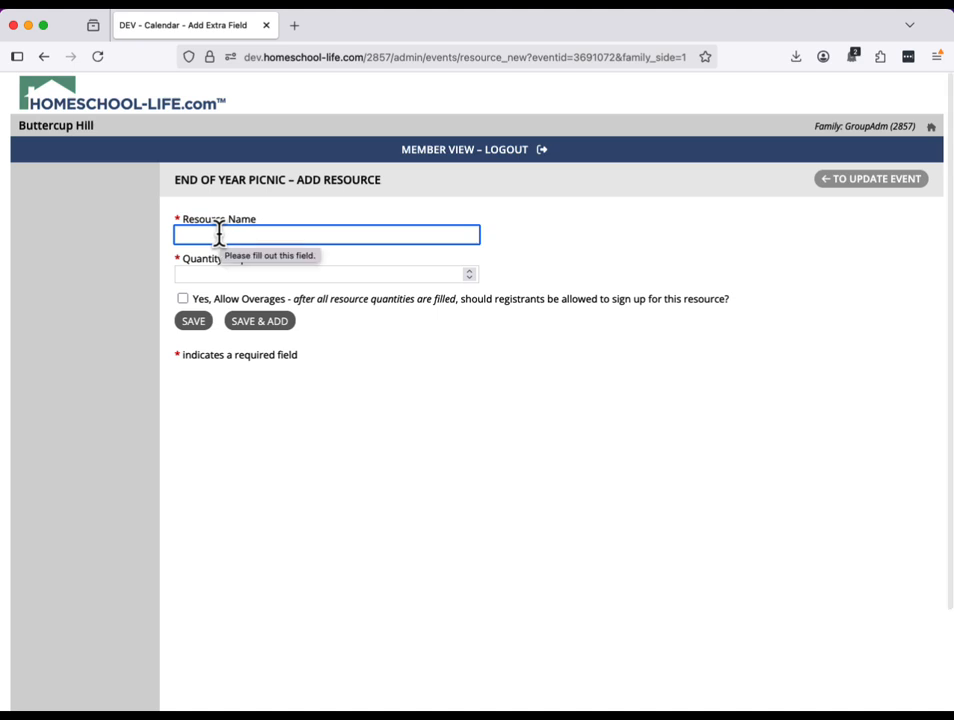
Step: Add a "Side Dishes" resource with quantity 12 and overages allowed, and set the required quantity of registration resources to 1
type("Side Dishes")
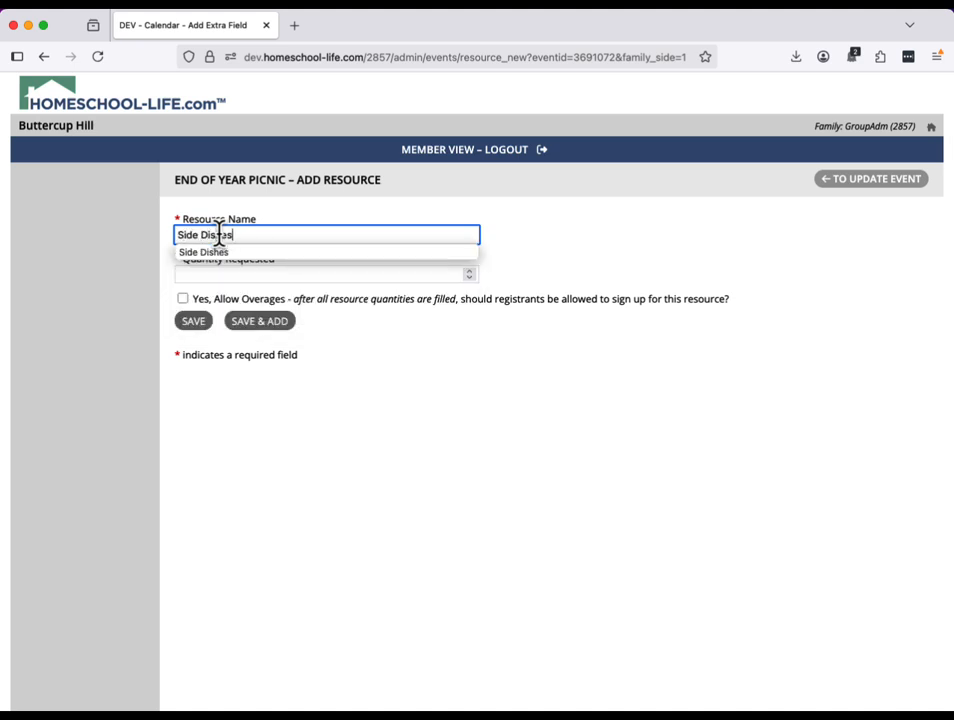
key("Tab")
type("12")
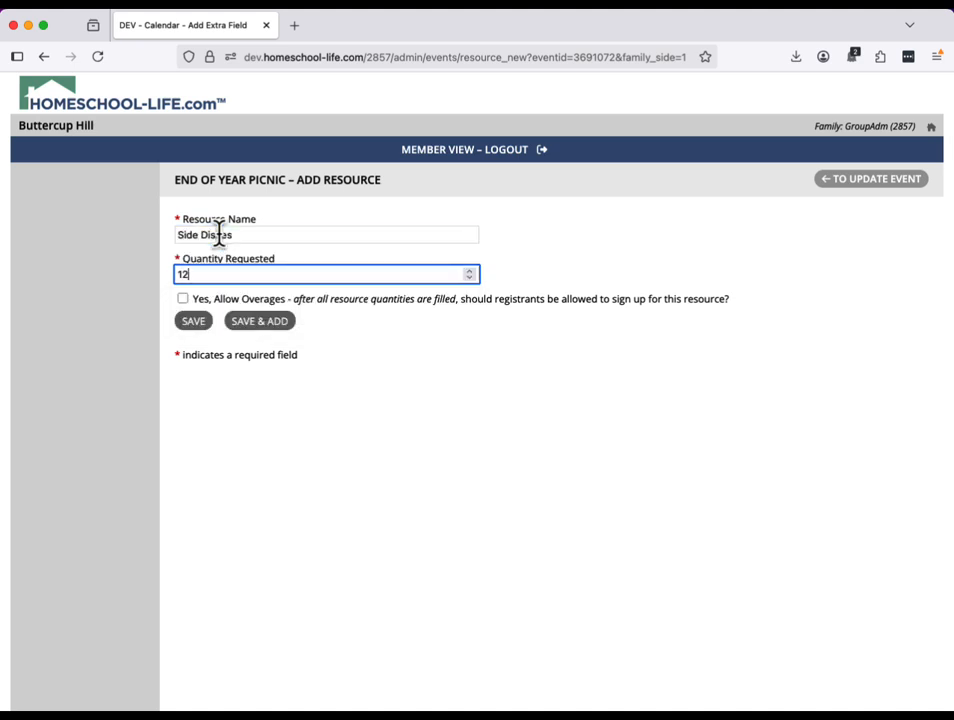
left_click(182, 298)
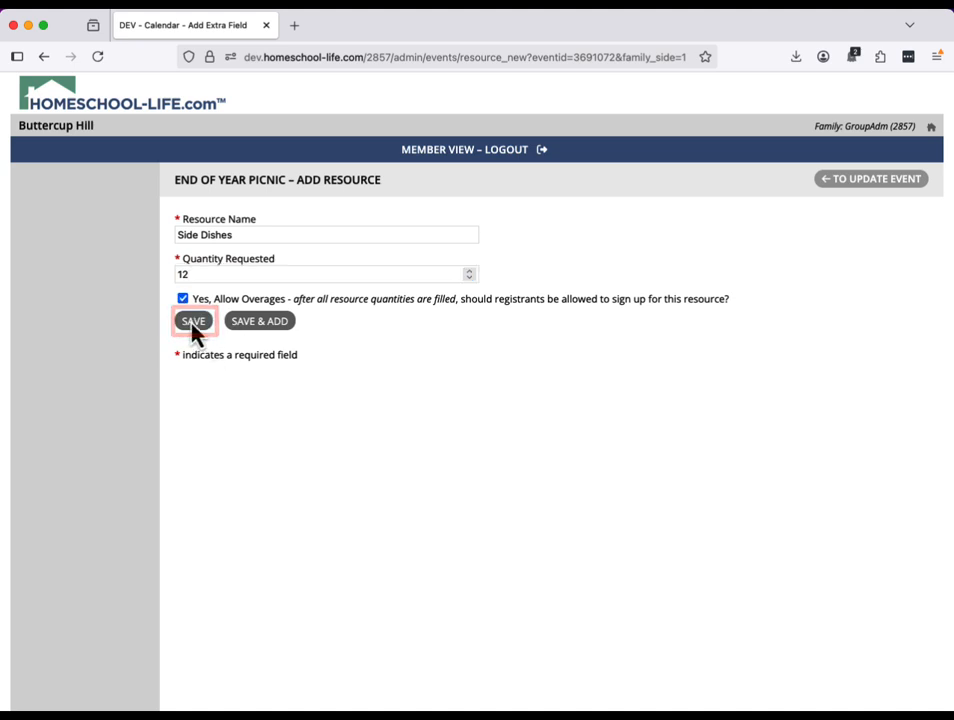
left_click(193, 323)
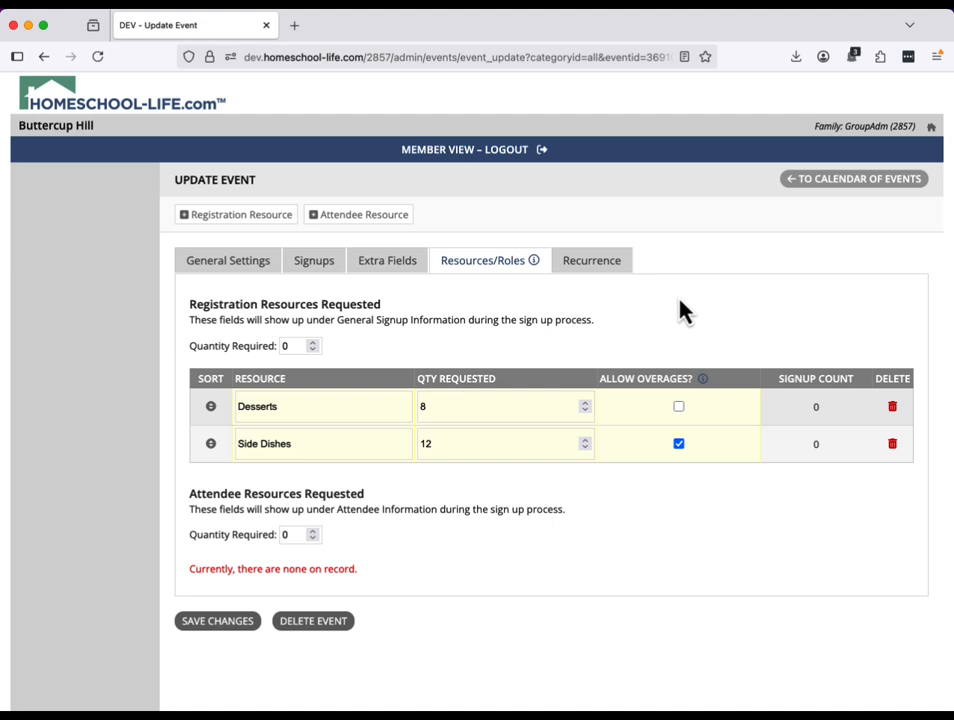
scroll(498, 492, "down", 1)
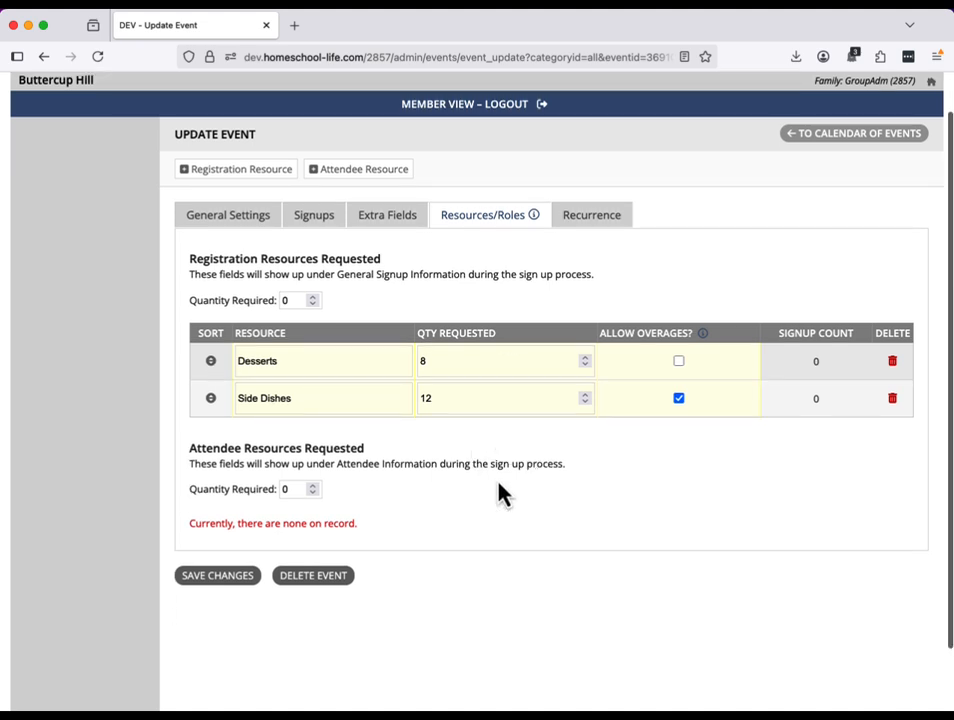
left_click(312, 297)
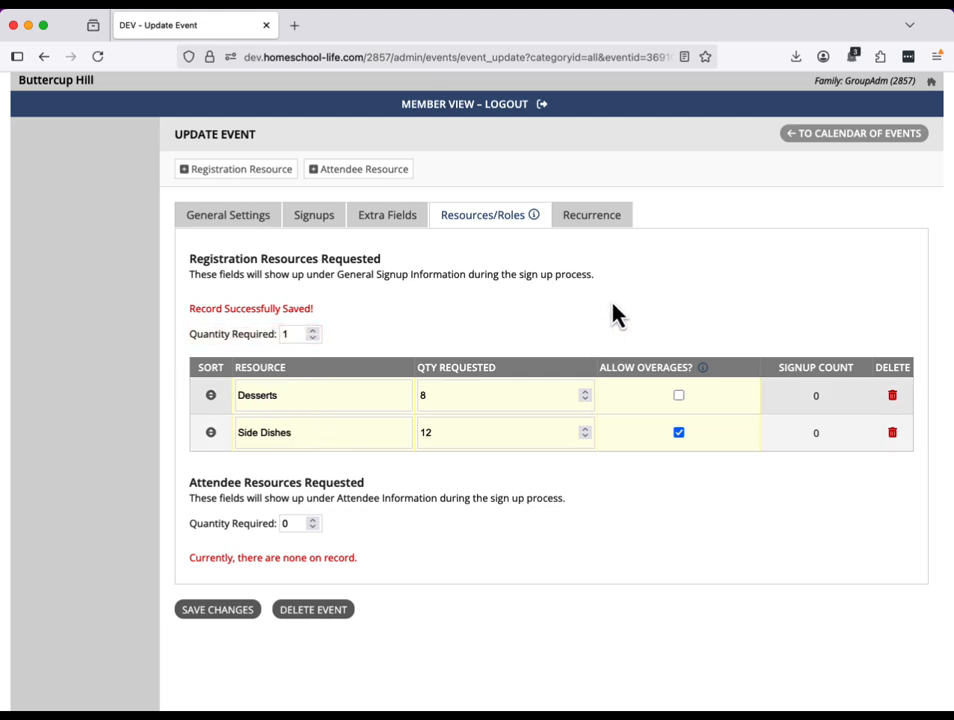
Step: Make the event recur yearly on the 1st Monday of June with ending date 06/05/2028, and save the changes
left_click(592, 222)
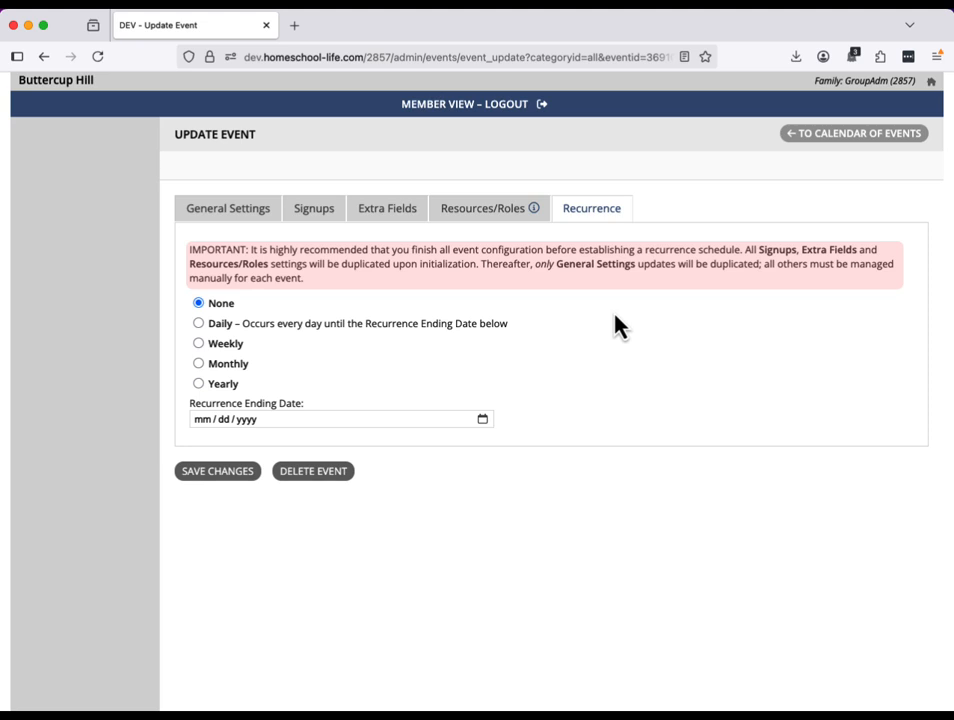
left_click(199, 386)
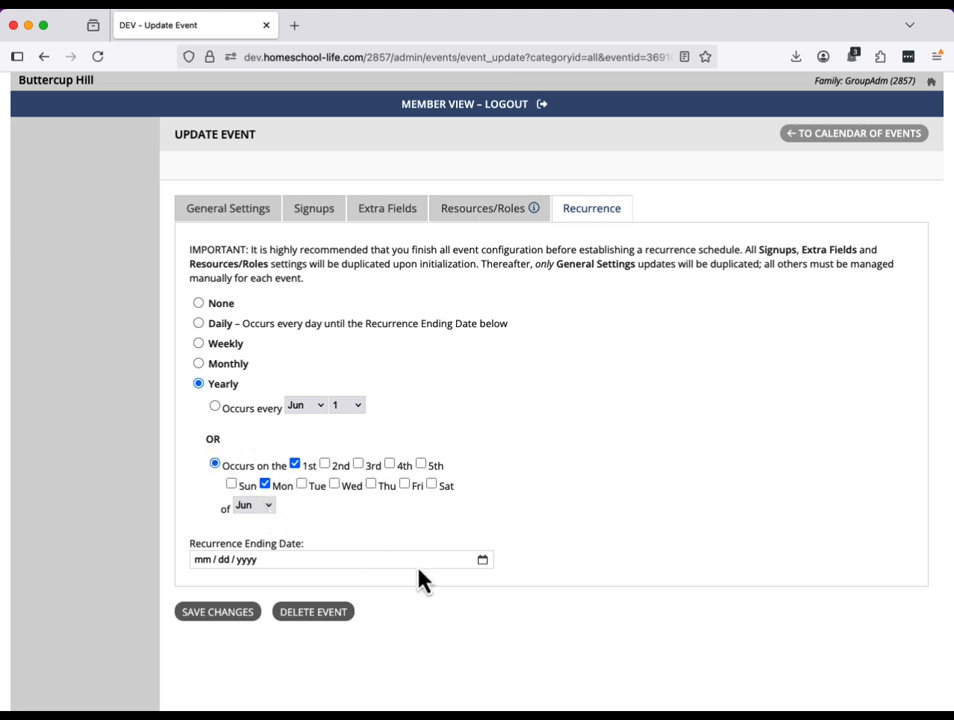
left_click(204, 563)
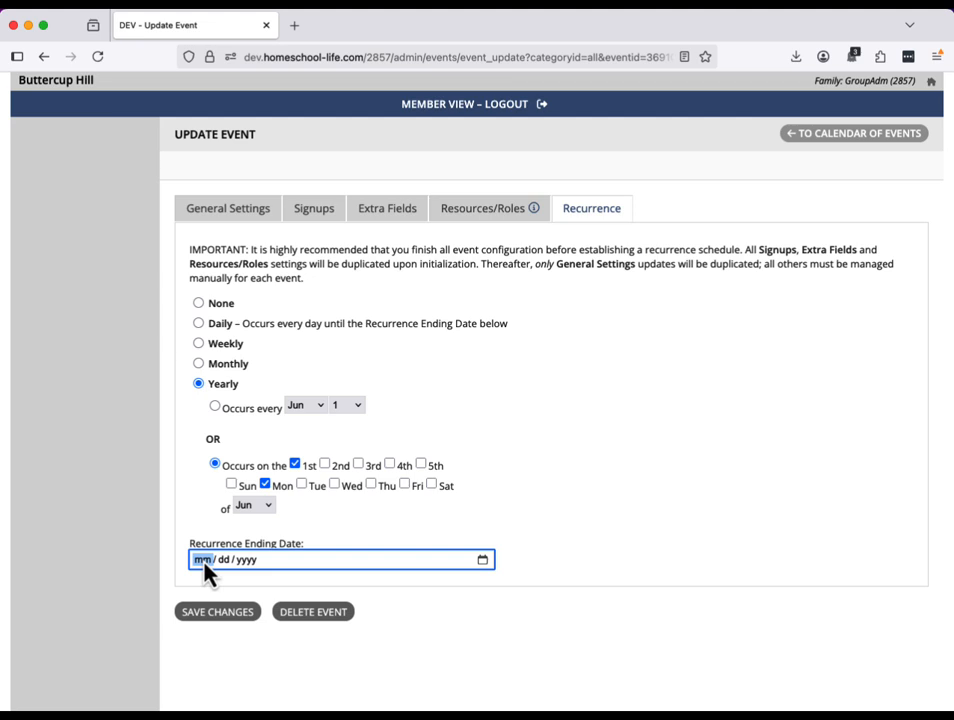
type("06 / 05 / 2028")
left_click(220, 613)
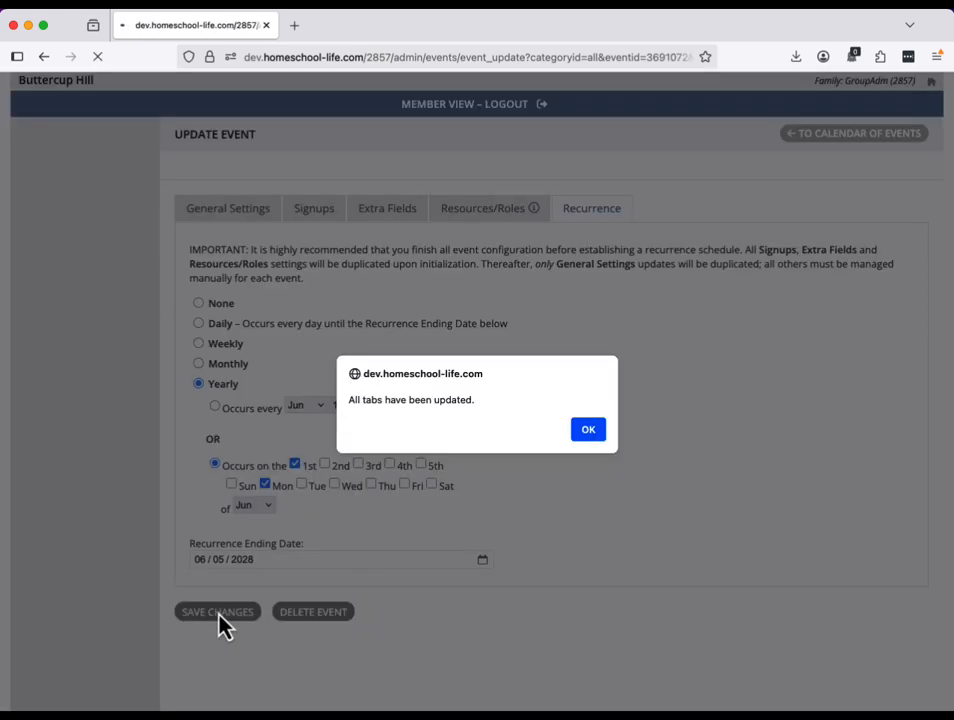
left_click(590, 430)
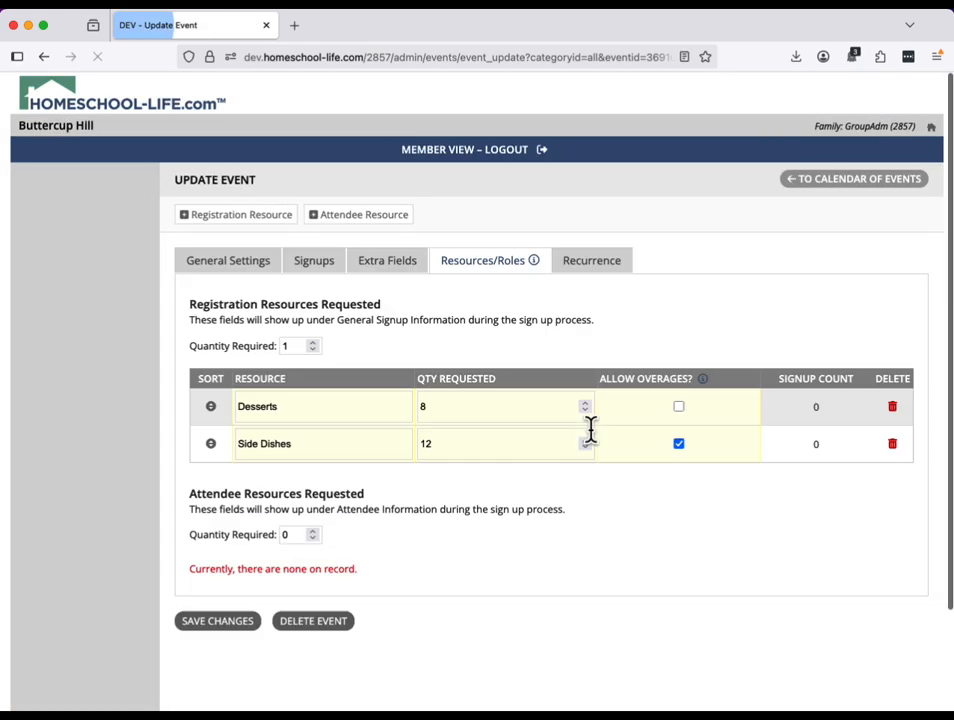
Step: Review the recurrence schedule listed in the event's general settings
left_click(232, 270)
scroll(384, 375, "down", 2)
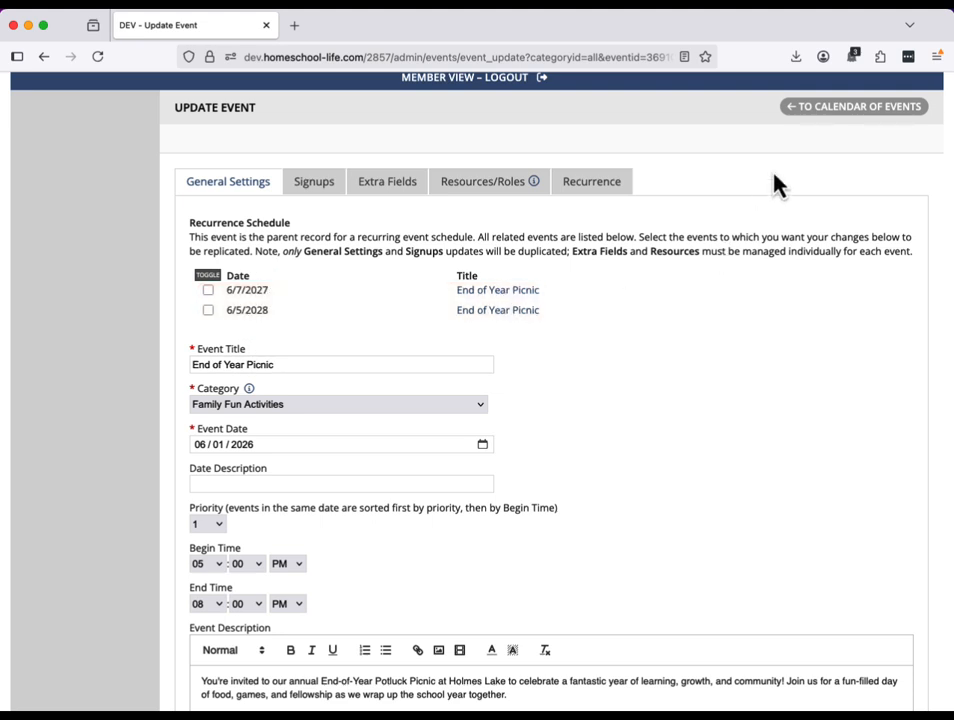
scroll(790, 210, "up", 2)
Step: Return to the events calendar and open the End of Year Picnic event in June 2026
left_click(826, 183)
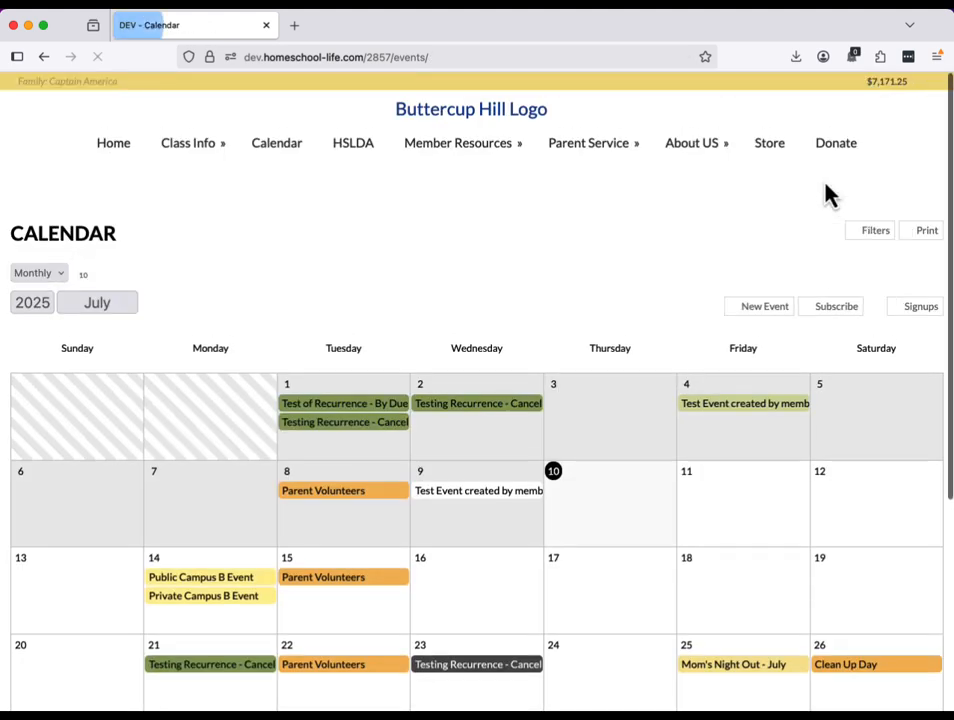
left_click(94, 308)
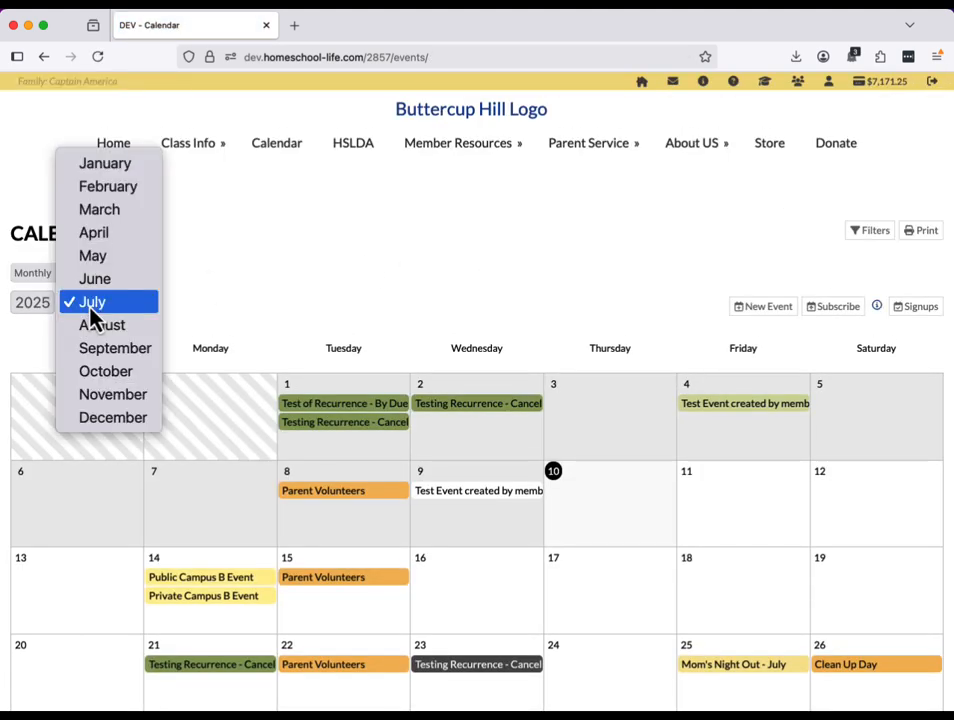
left_click(94, 280)
left_click(38, 300)
left_click(42, 325)
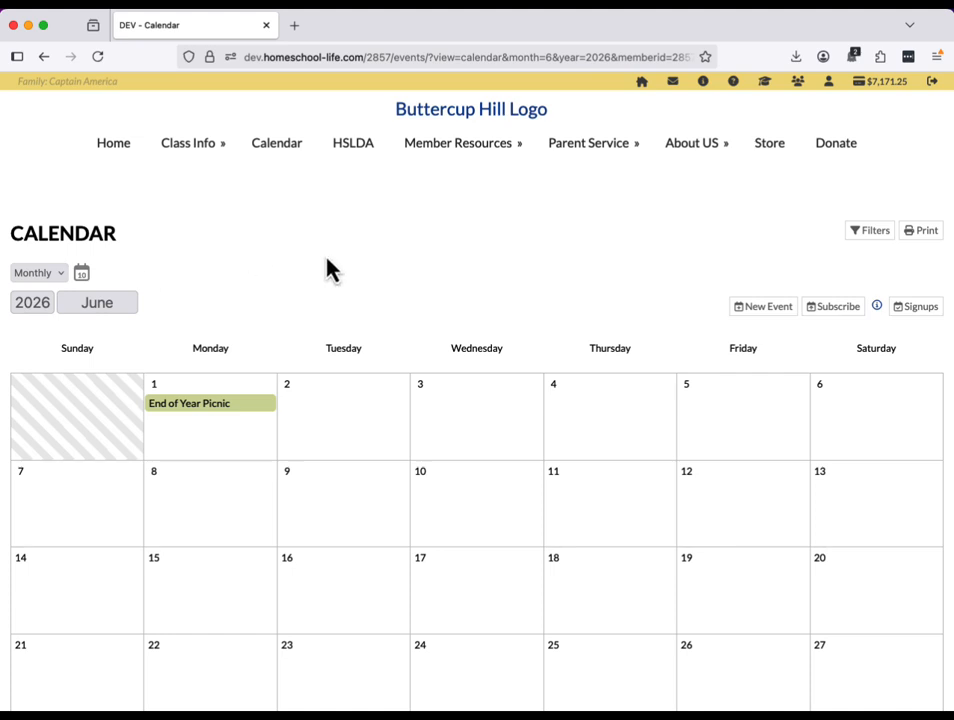
scroll(327, 265, "down", 1)
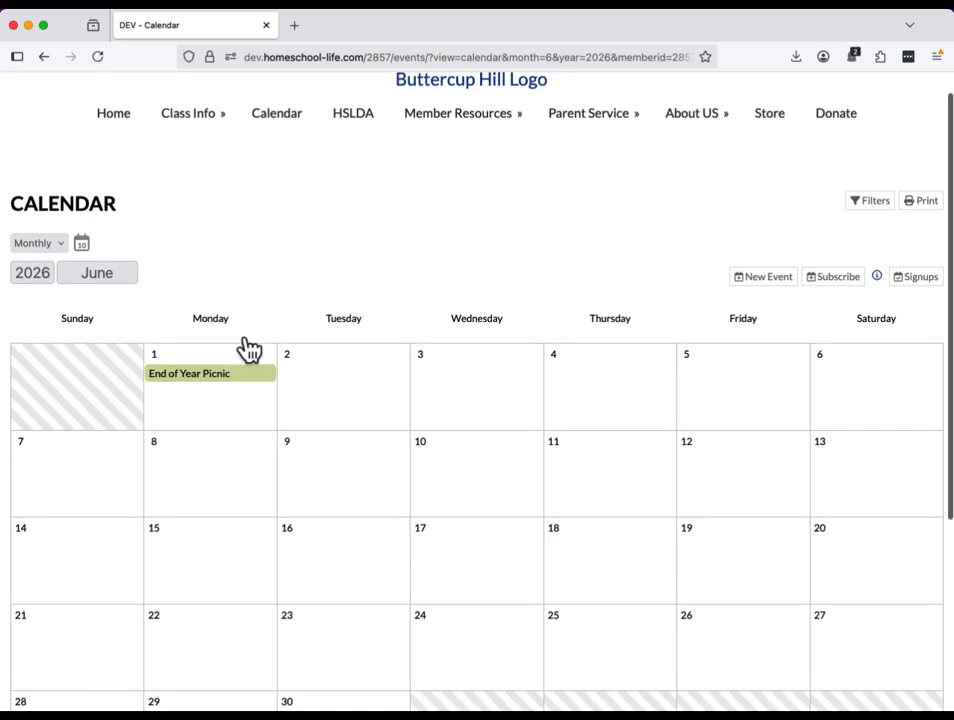
left_click(214, 382)
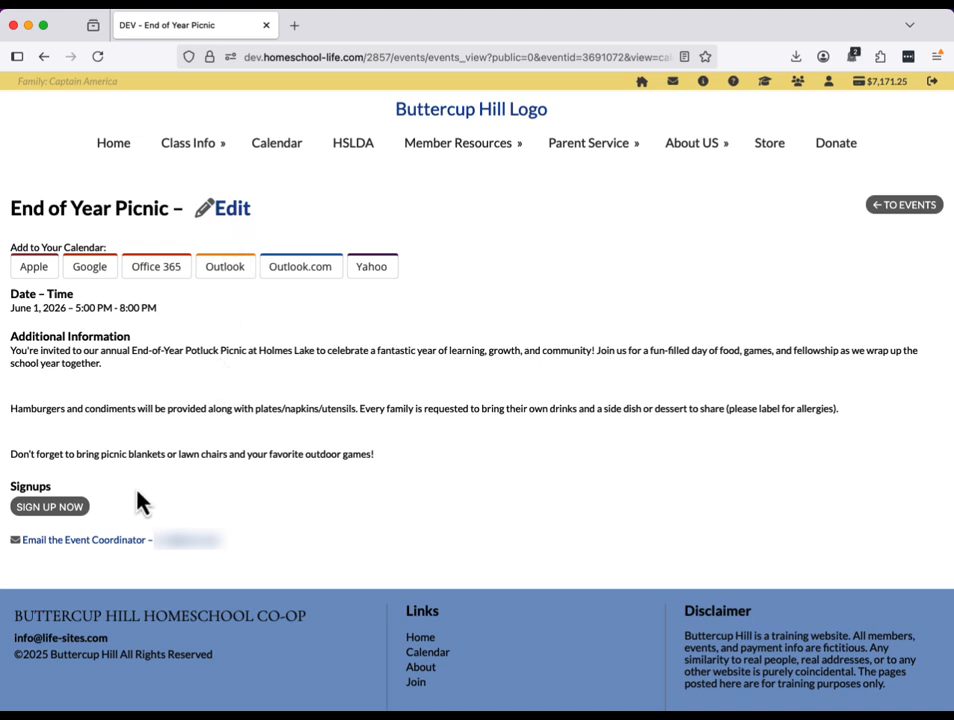
Step: Start a signup for the picnic, offering 1 dessert and answering 0 for the gluten free hamburger buns question
left_click(60, 515)
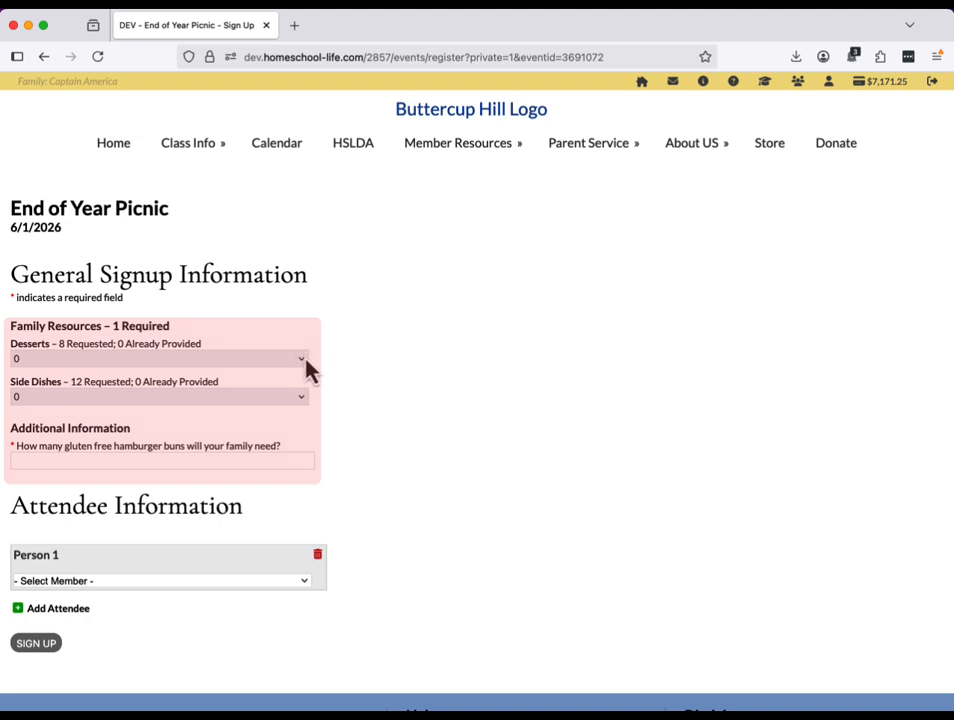
left_click(302, 362)
left_click(296, 375)
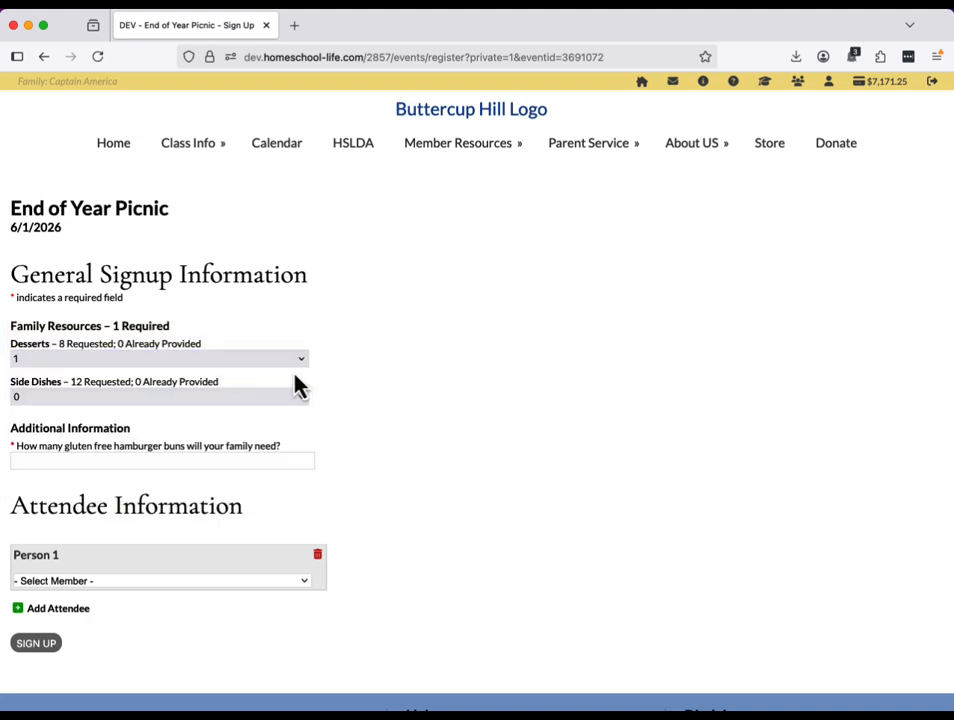
left_click(245, 460)
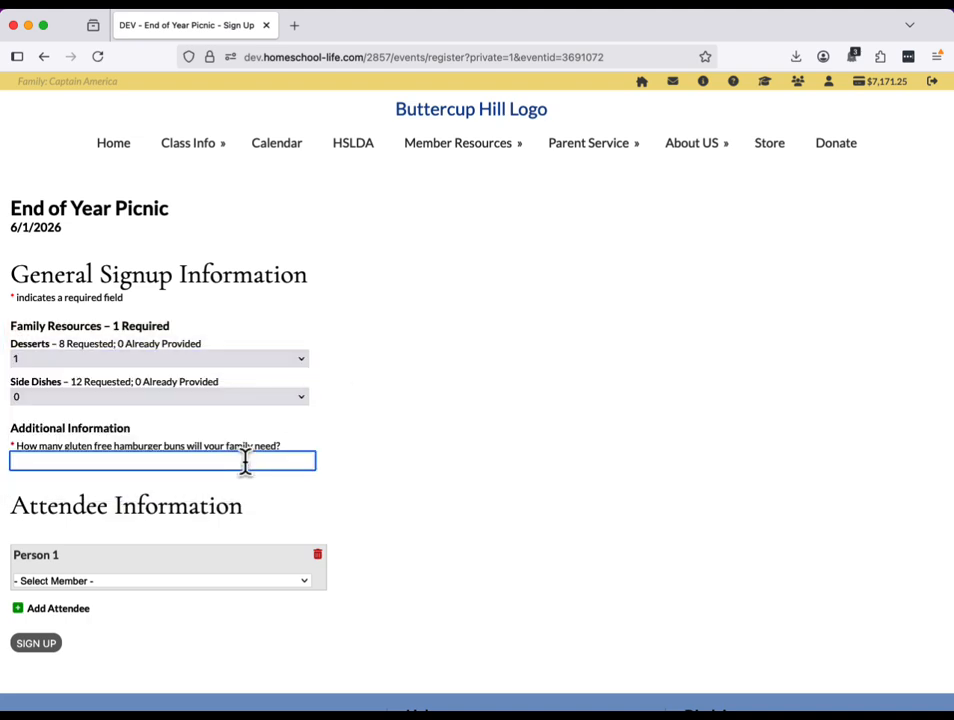
type("0")
Step: Add the first three family members offered in the member list as attendees and submit the picnic signup
scroll(413, 440, "down", 2)
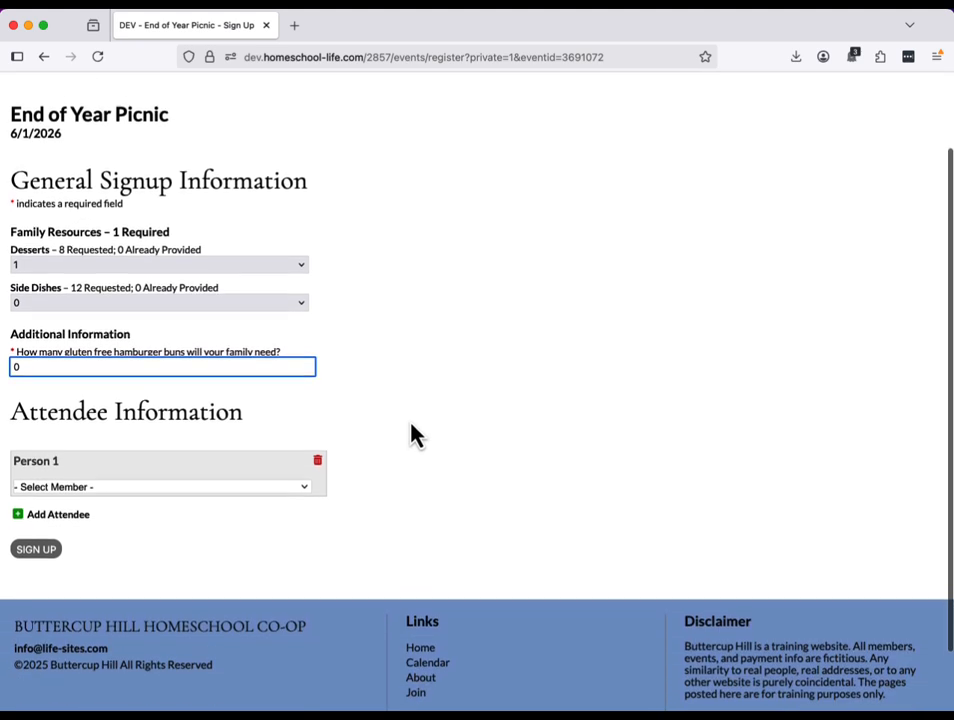
left_click(253, 490)
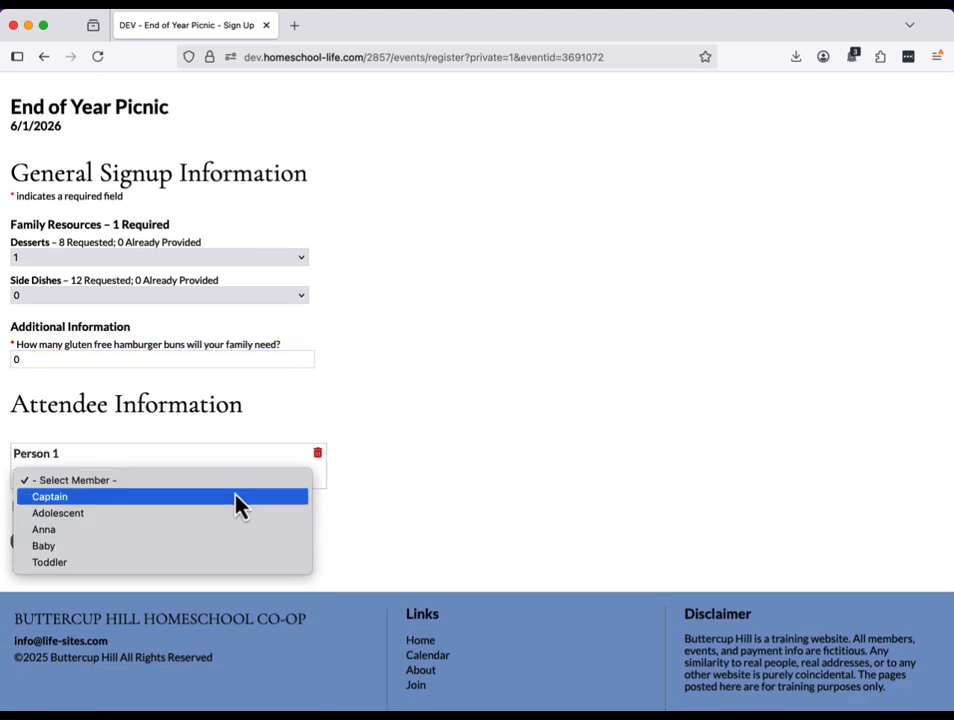
left_click(236, 497)
left_click(62, 507)
scroll(115, 495, "down", 1)
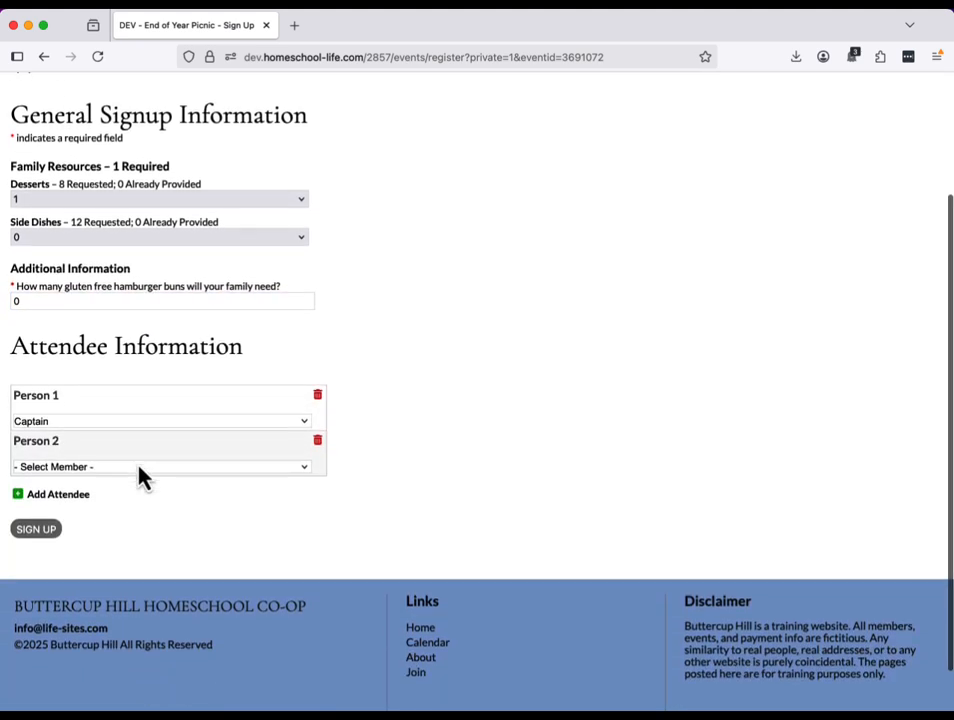
left_click(212, 470)
left_click(192, 502)
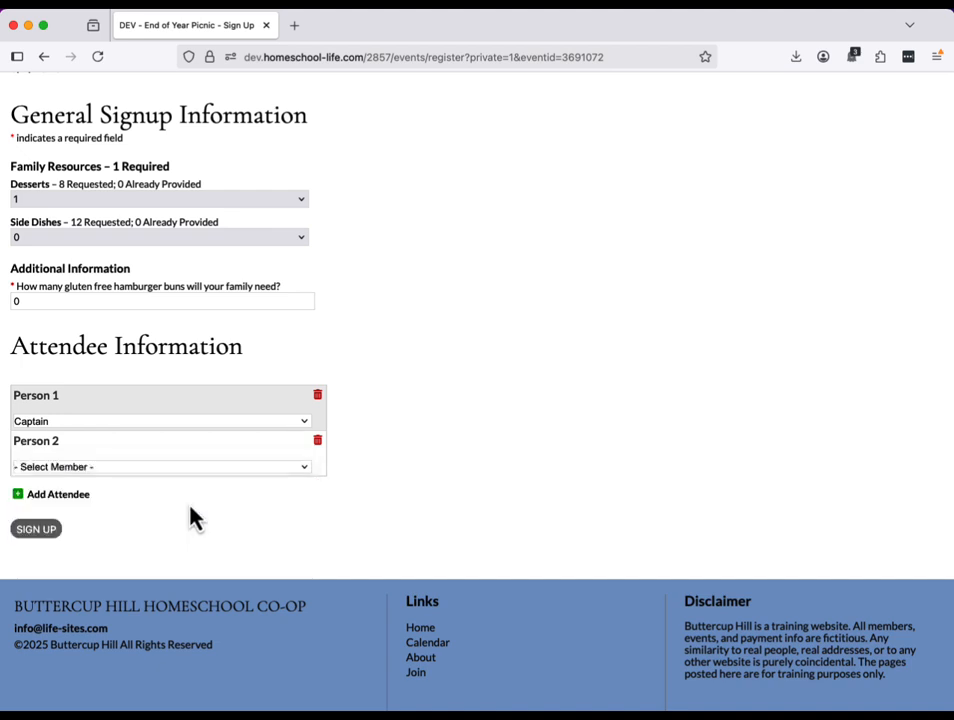
left_click(70, 497)
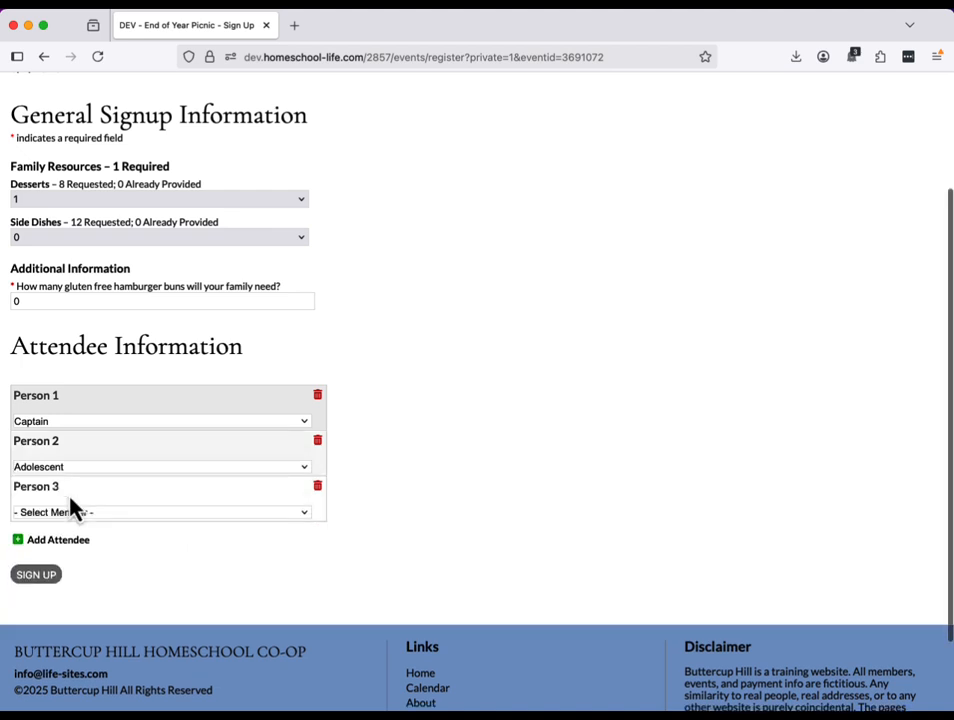
left_click(122, 515)
left_click(102, 562)
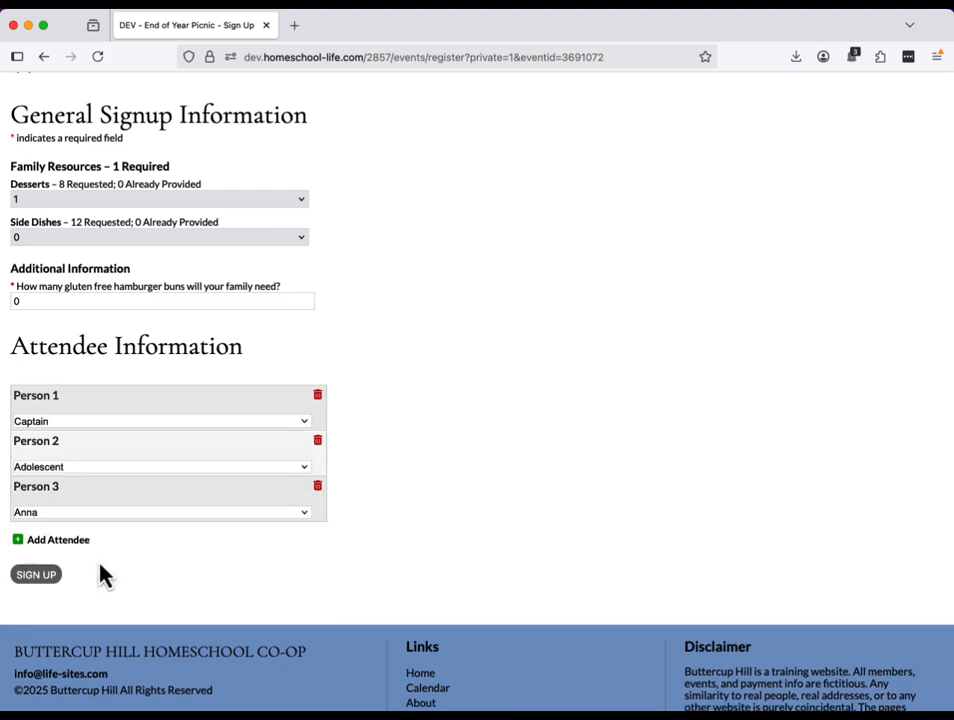
left_click(36, 577)
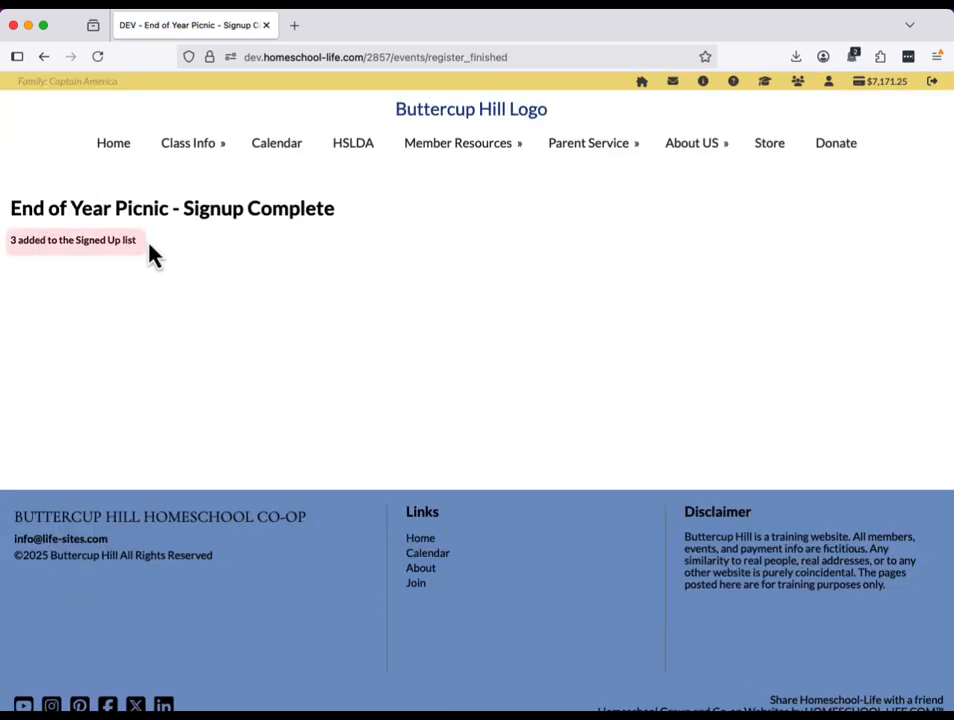
Step: Return to the events calendar, switch it to June 2026 and open the End of Year Picnic event
left_click(282, 148)
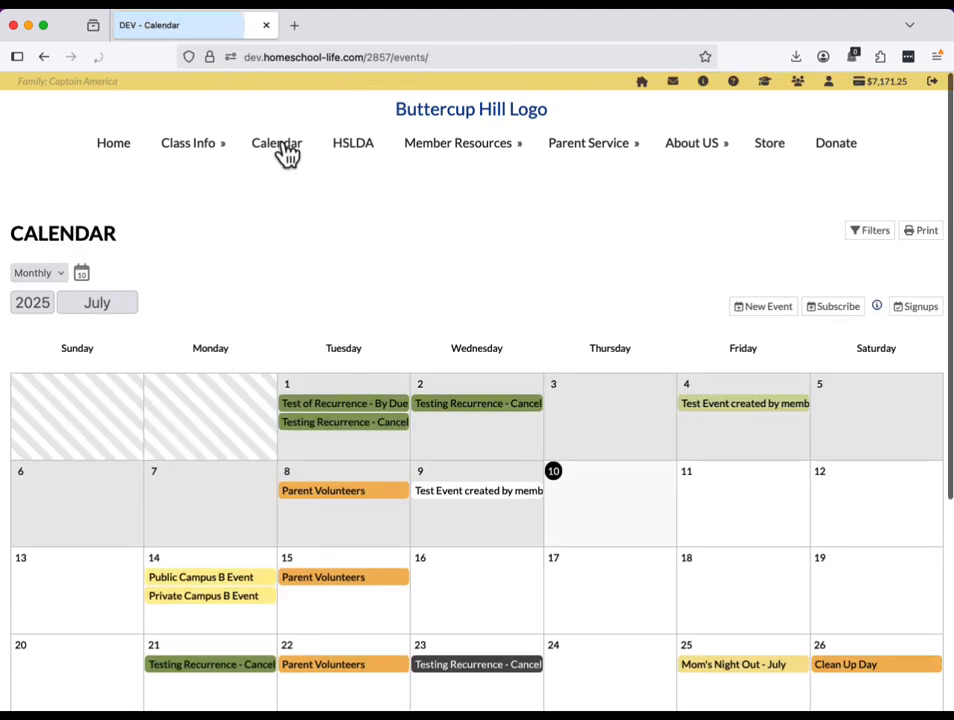
left_click(97, 304)
left_click(98, 279)
left_click(38, 305)
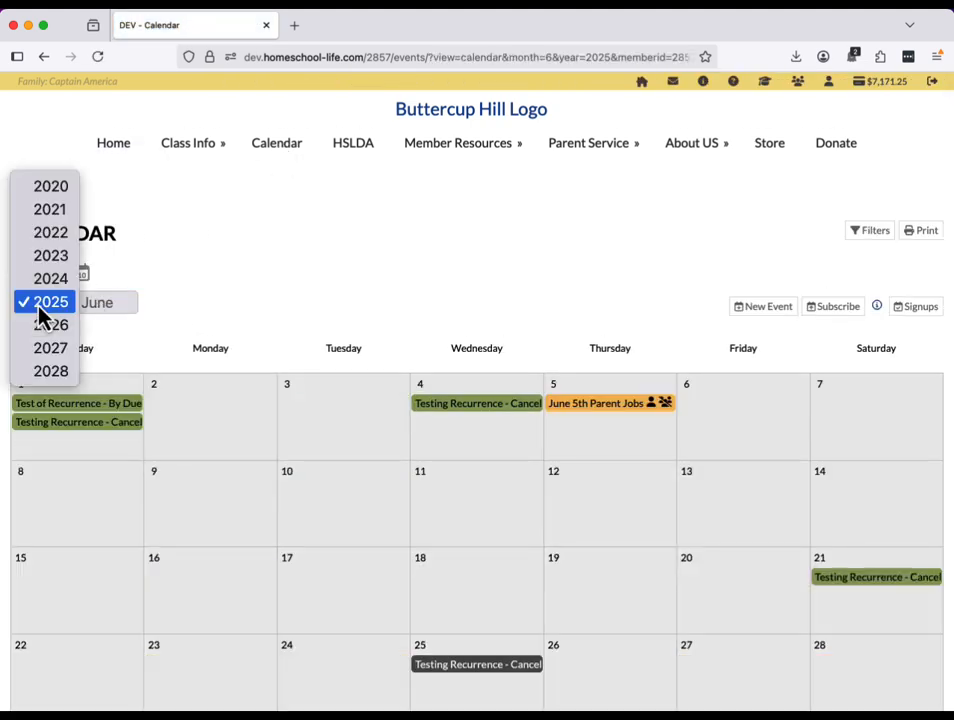
left_click(42, 323)
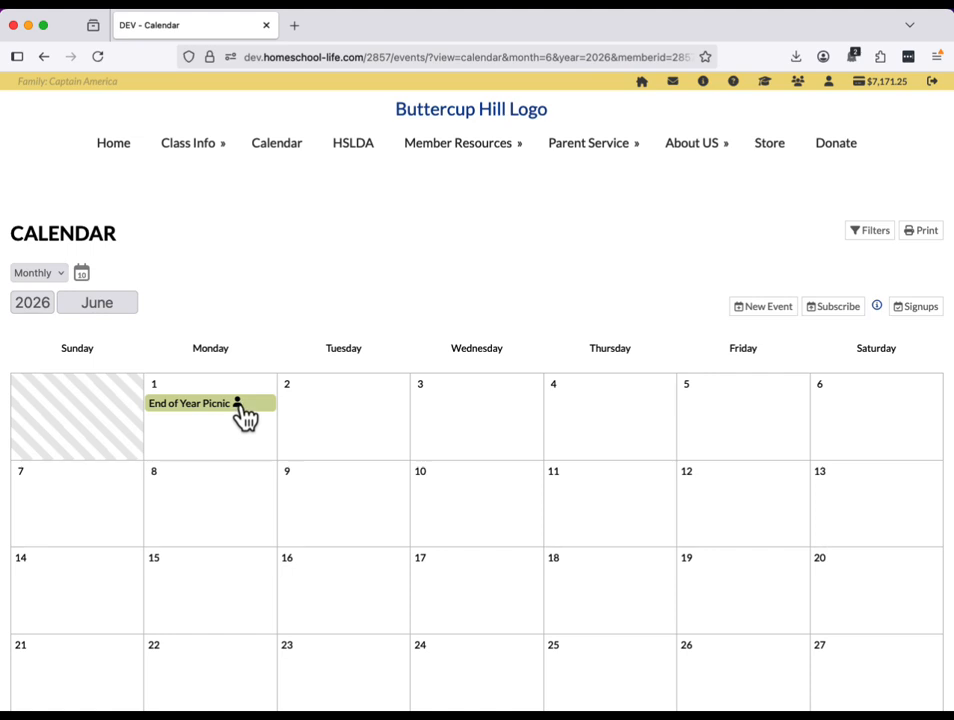
mouse_move(243, 413)
left_click(214, 410)
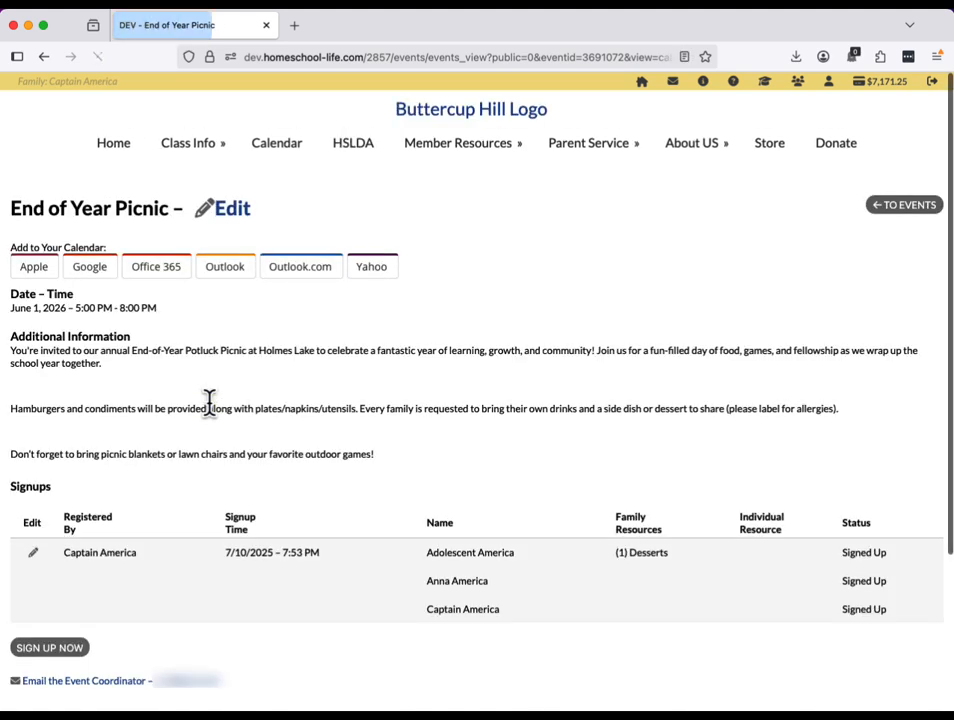
Step: Open the picnic event for editing and, from its signup settings, view the list of those signed up
left_click(236, 212)
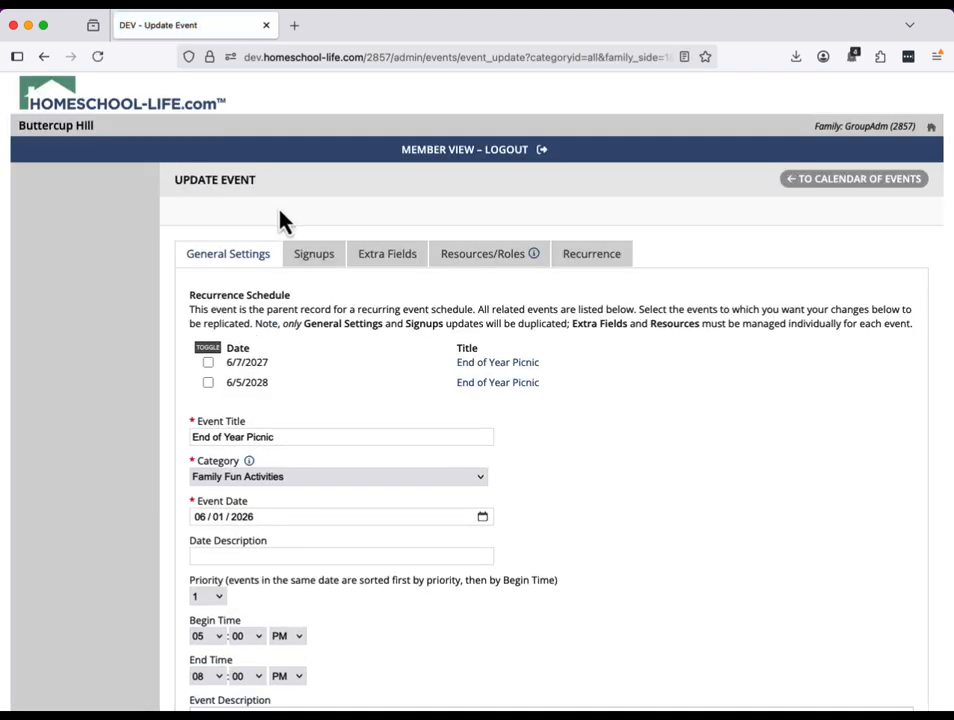
left_click(316, 254)
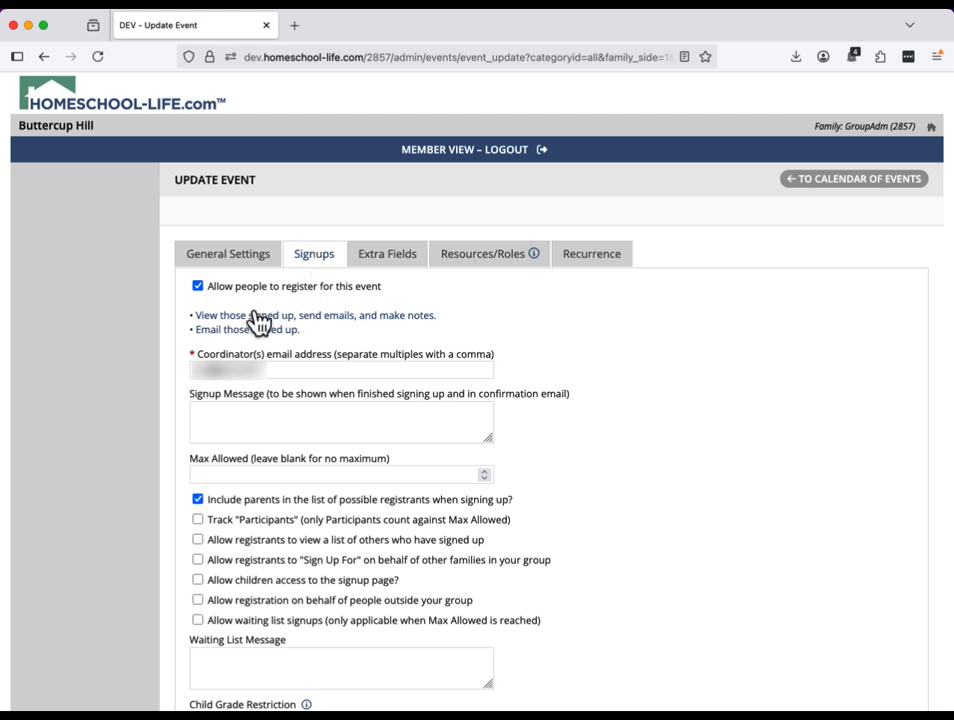
left_click(325, 316)
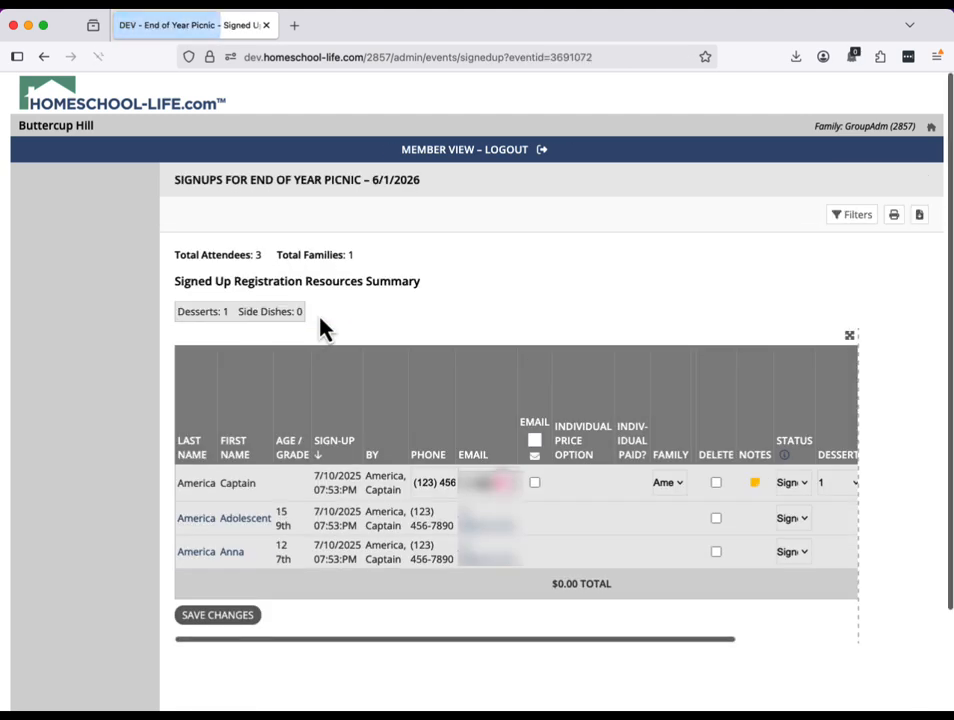
Step: Examine the signup table's resources, extra field answer, status options and notes, and return to the June 2026 calendar
scroll(505, 317, "down", 1)
scroll(505, 317, "down", 1)
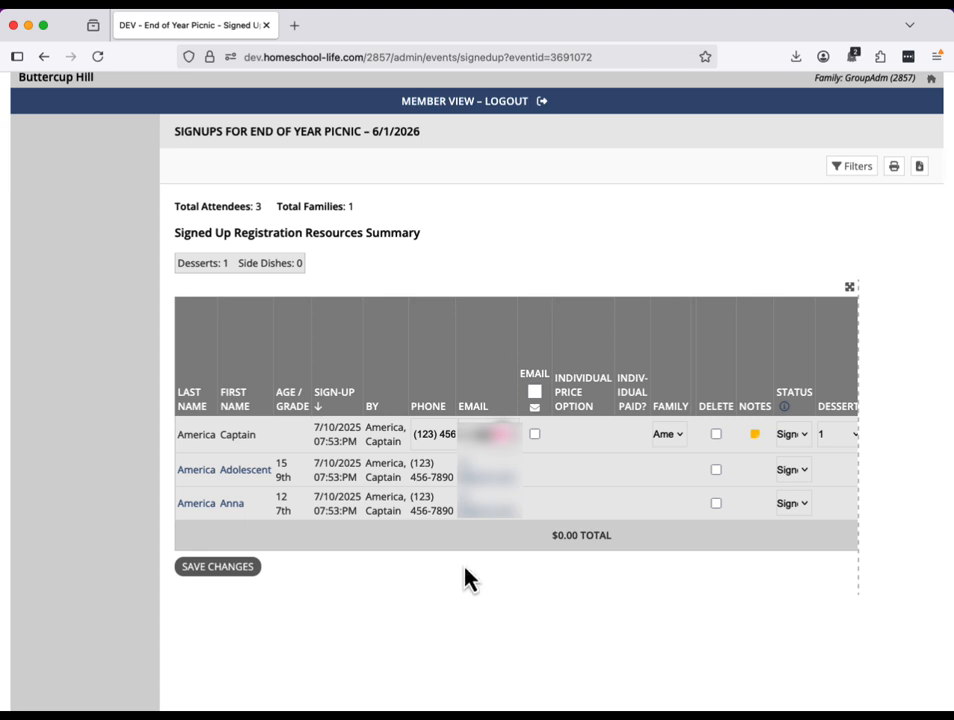
scroll(511, 500, "right", 3)
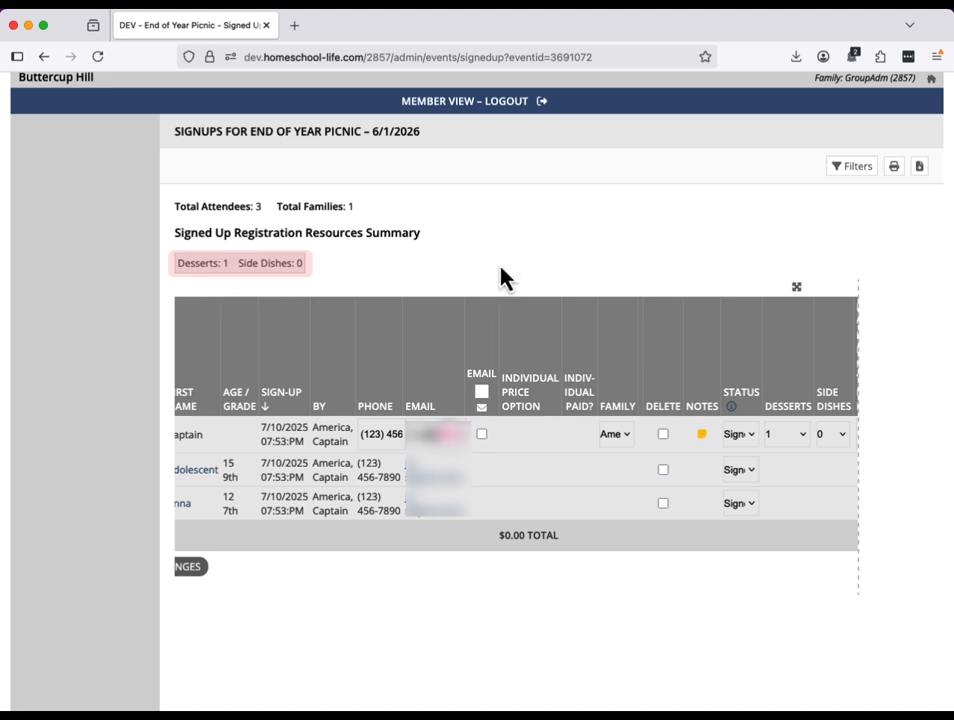
scroll(645, 352, "right", 2)
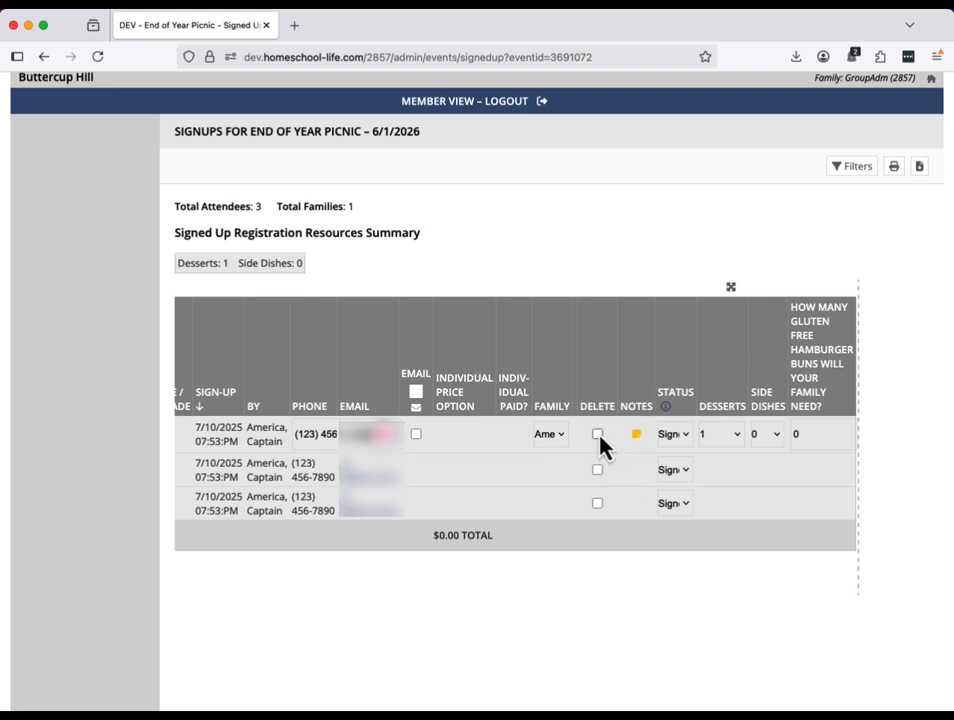
left_click(690, 448)
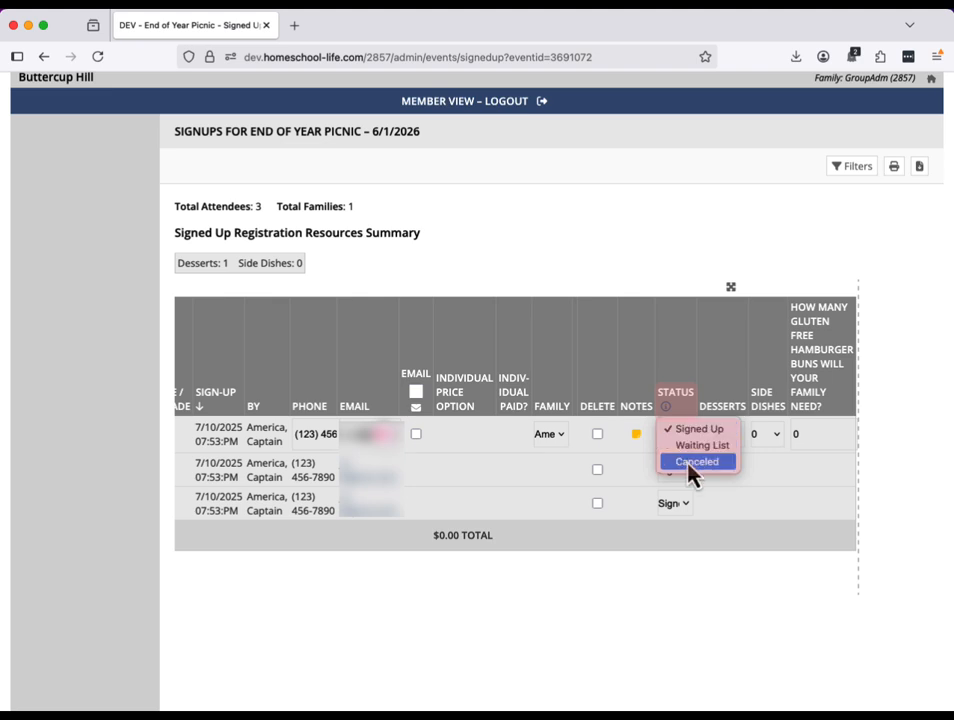
left_click(643, 485)
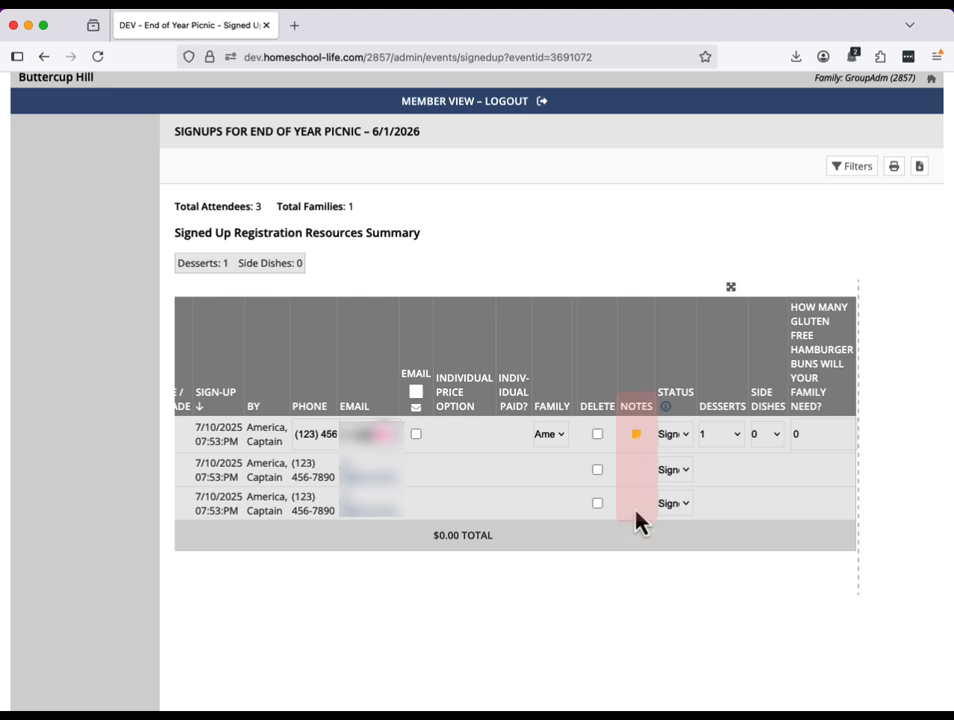
scroll(526, 496, "left", 10)
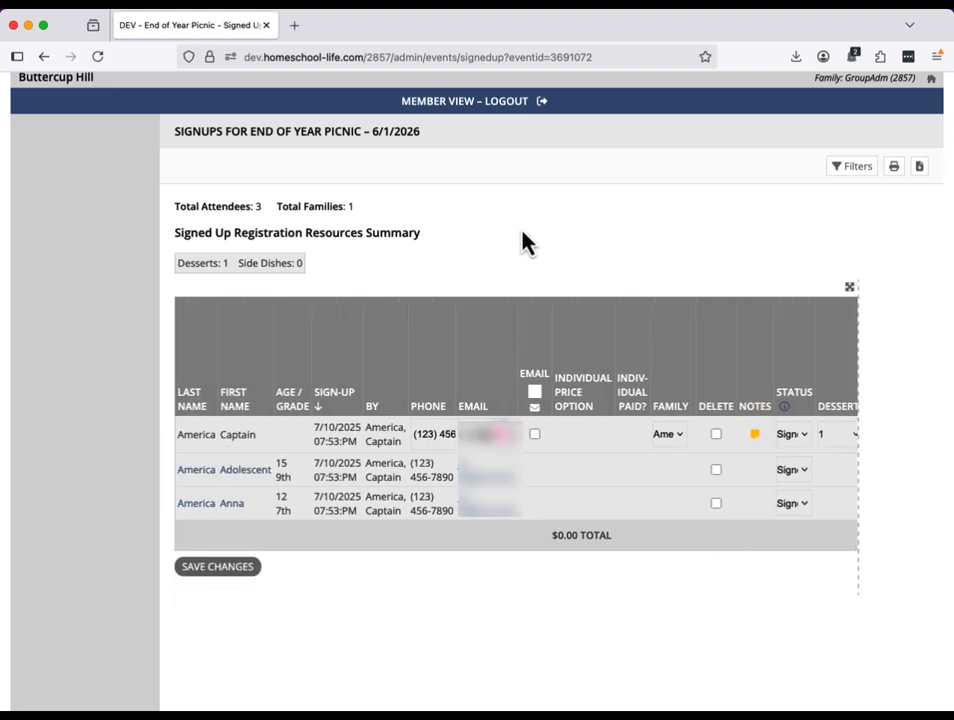
left_click(44, 57)
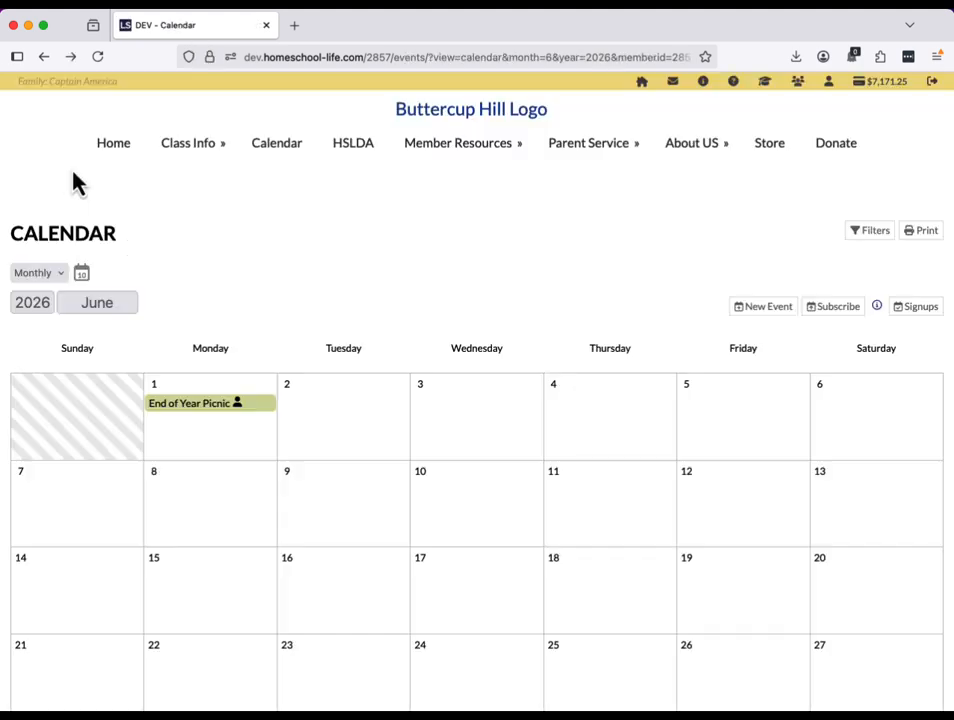